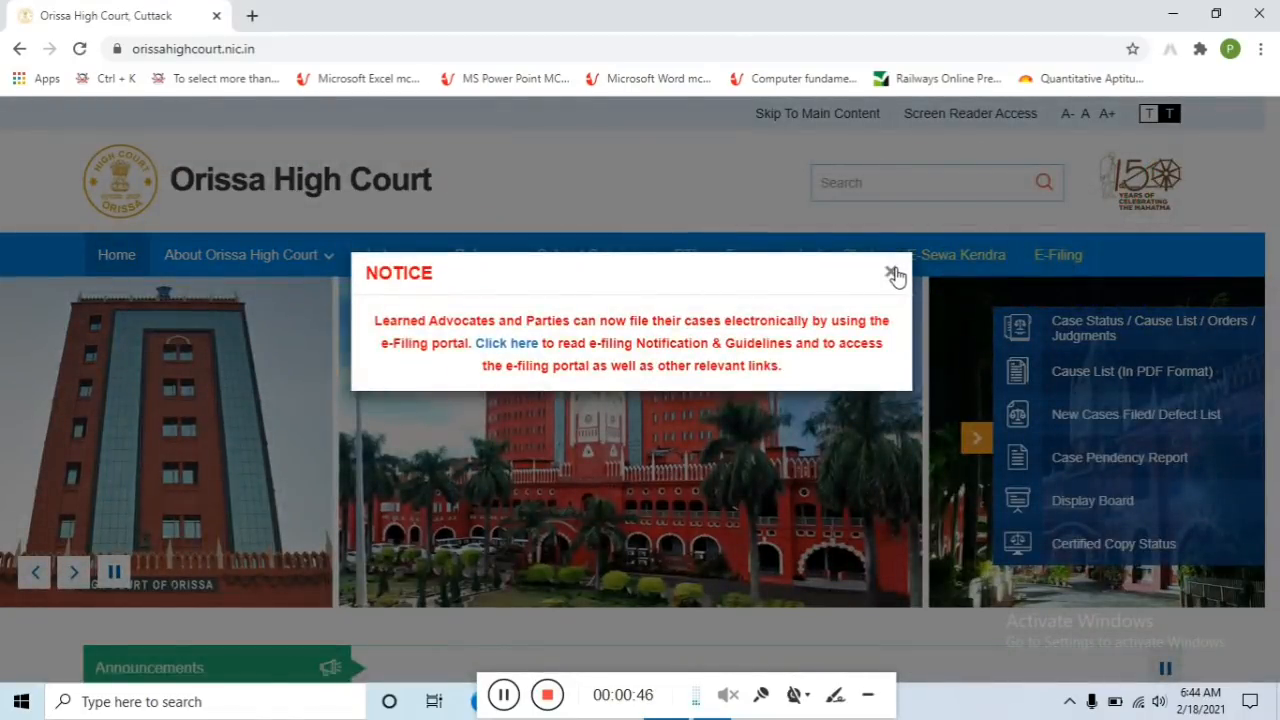
Dismiss the NOTICE popup, follow 'Link for applying for the post of ASO' from Announcements, and proceed to the portal
left_click(891, 271)
scroll(447, 358, "down", 3)
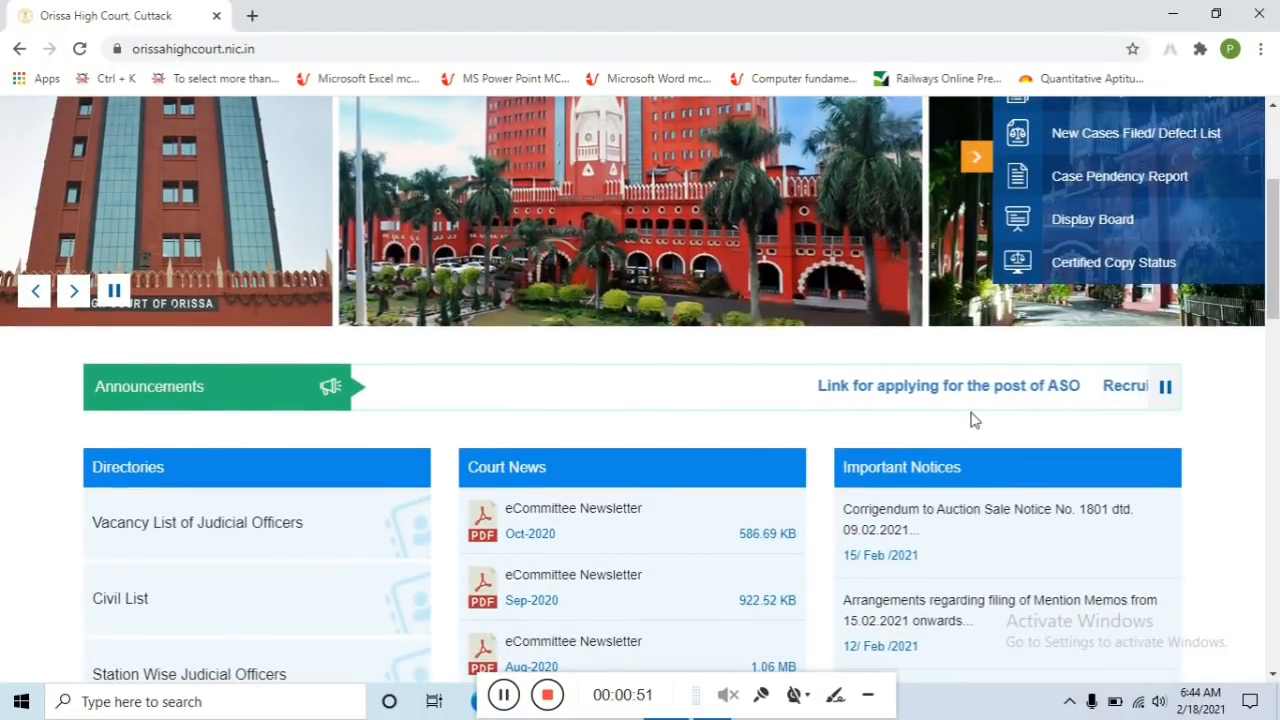
left_click(928, 394)
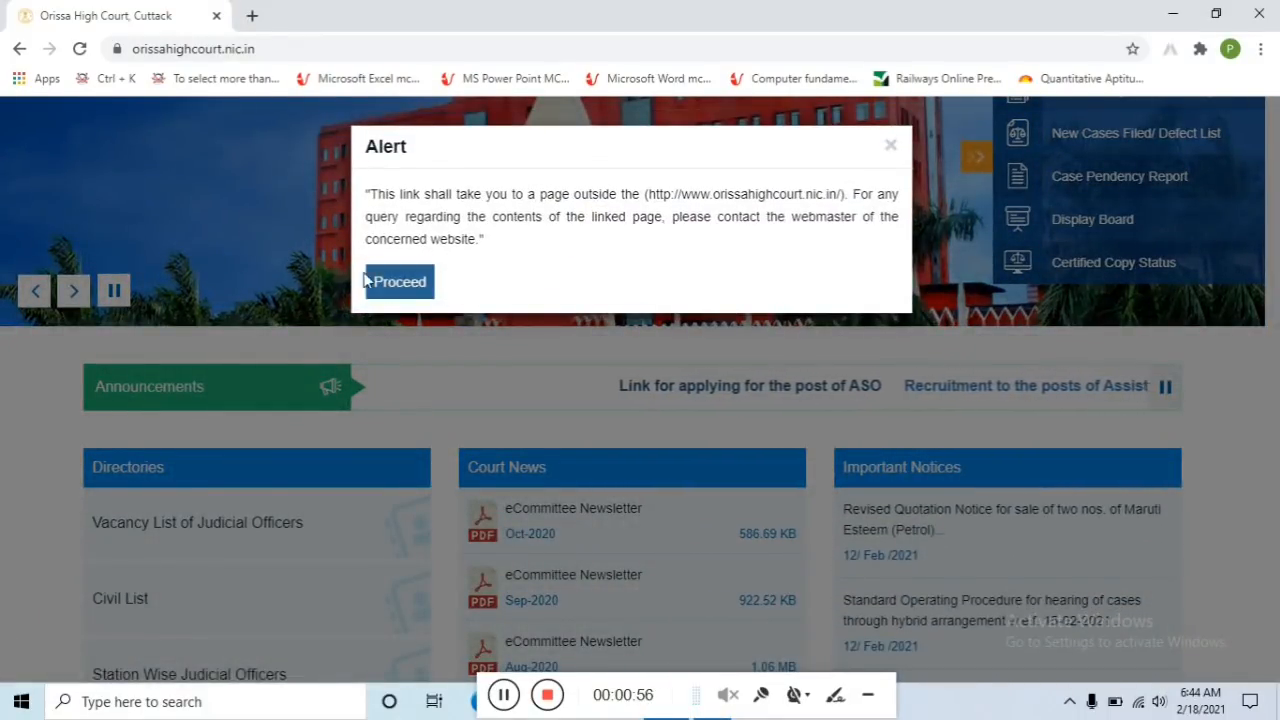
left_click(400, 282)
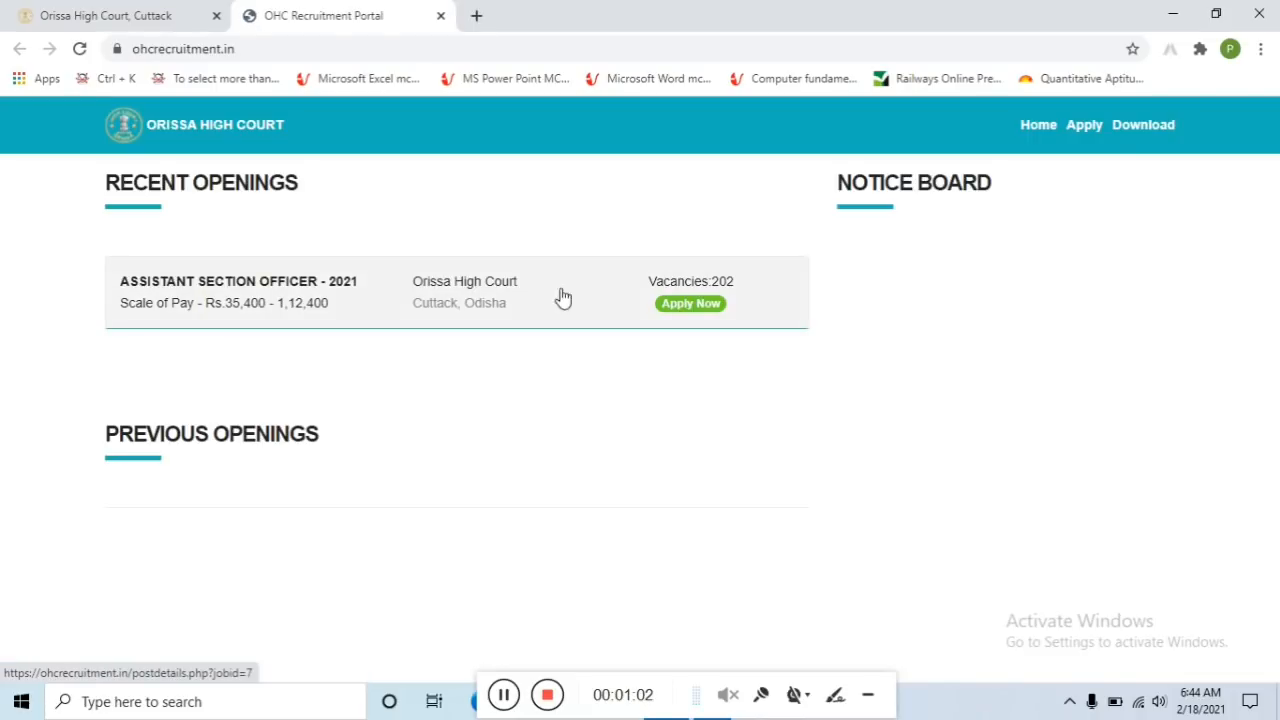
Open the Assistant Section Officer - 2021 post details and proceed to the application instructions
left_click(707, 310)
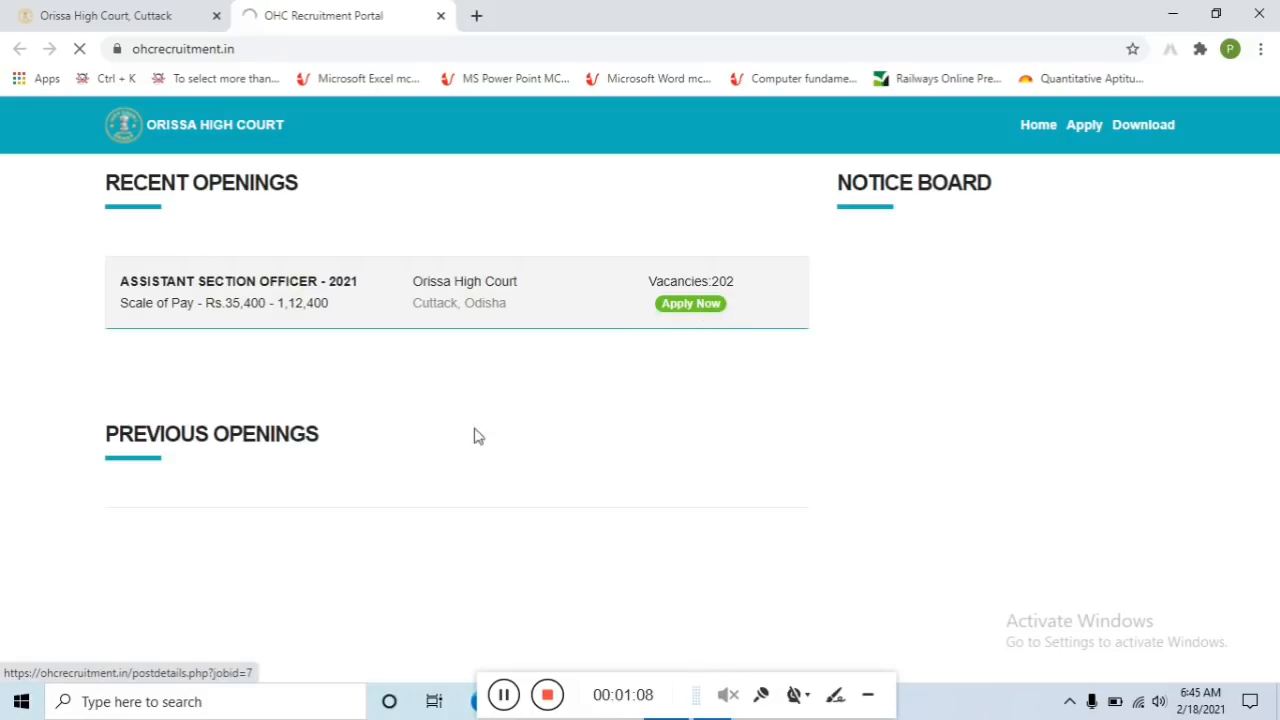
scroll(490, 445, "down", 2)
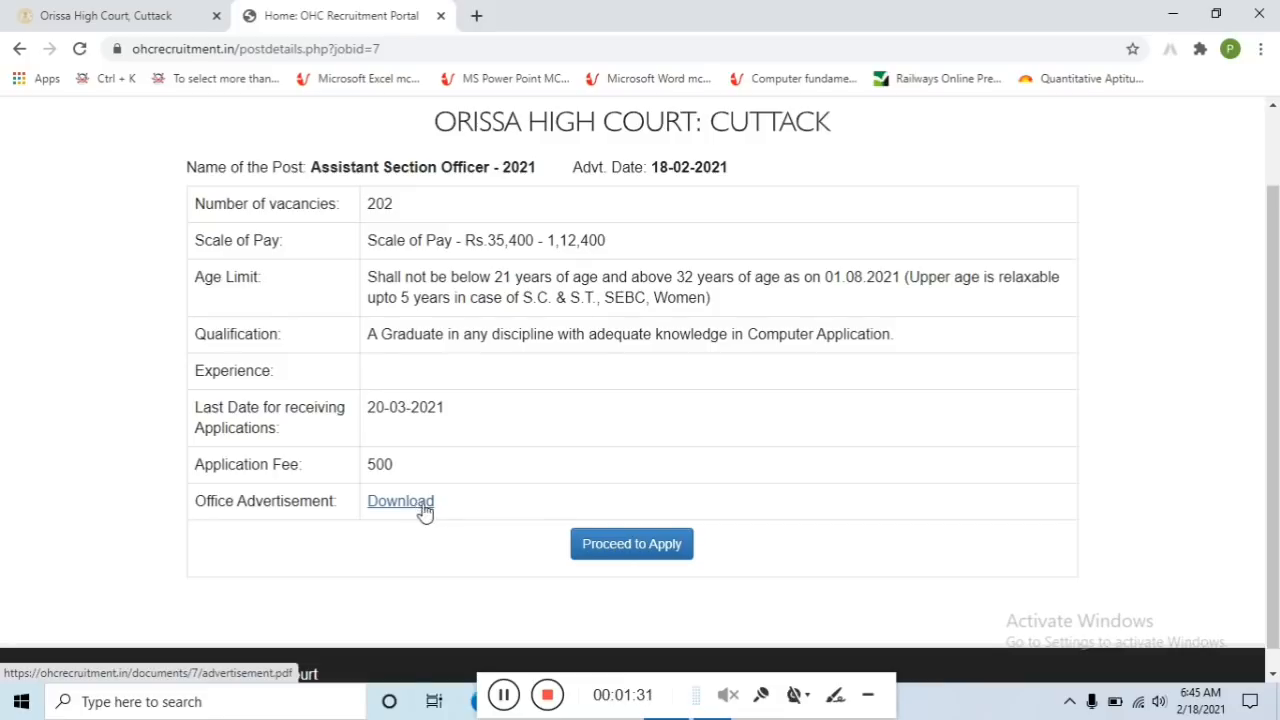
left_click(645, 548)
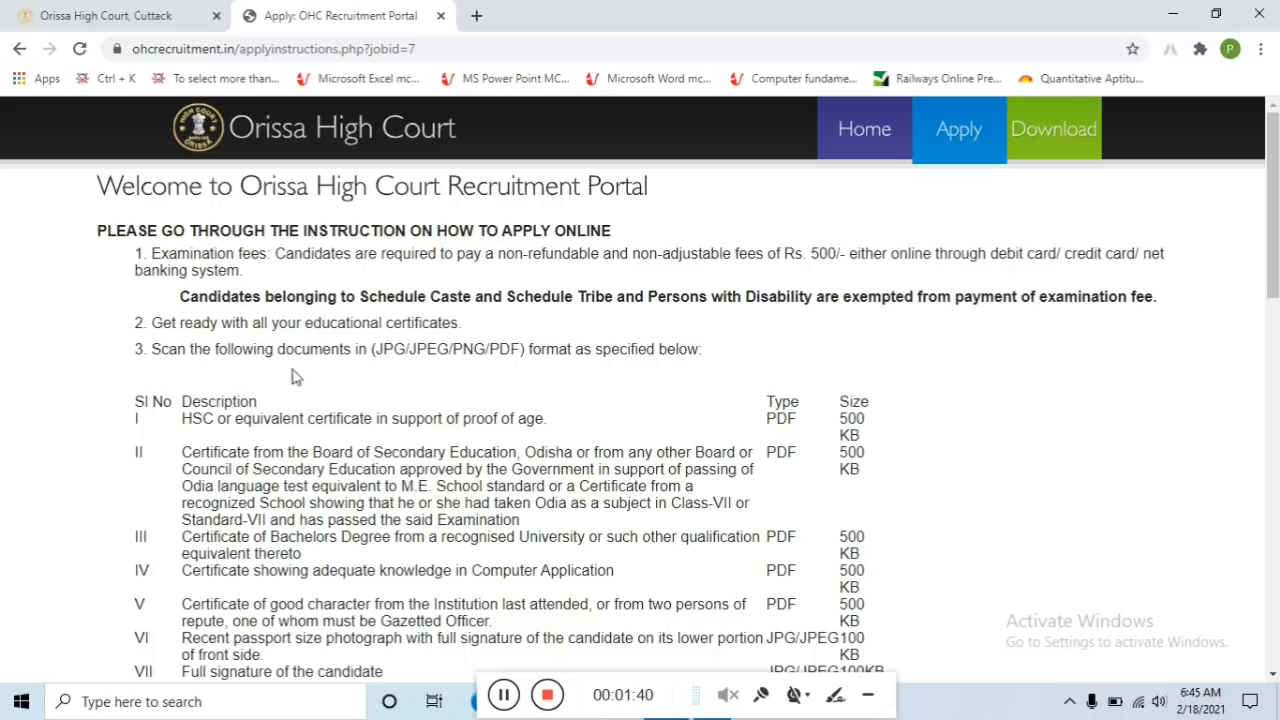
scroll(418, 320, "down", 1)
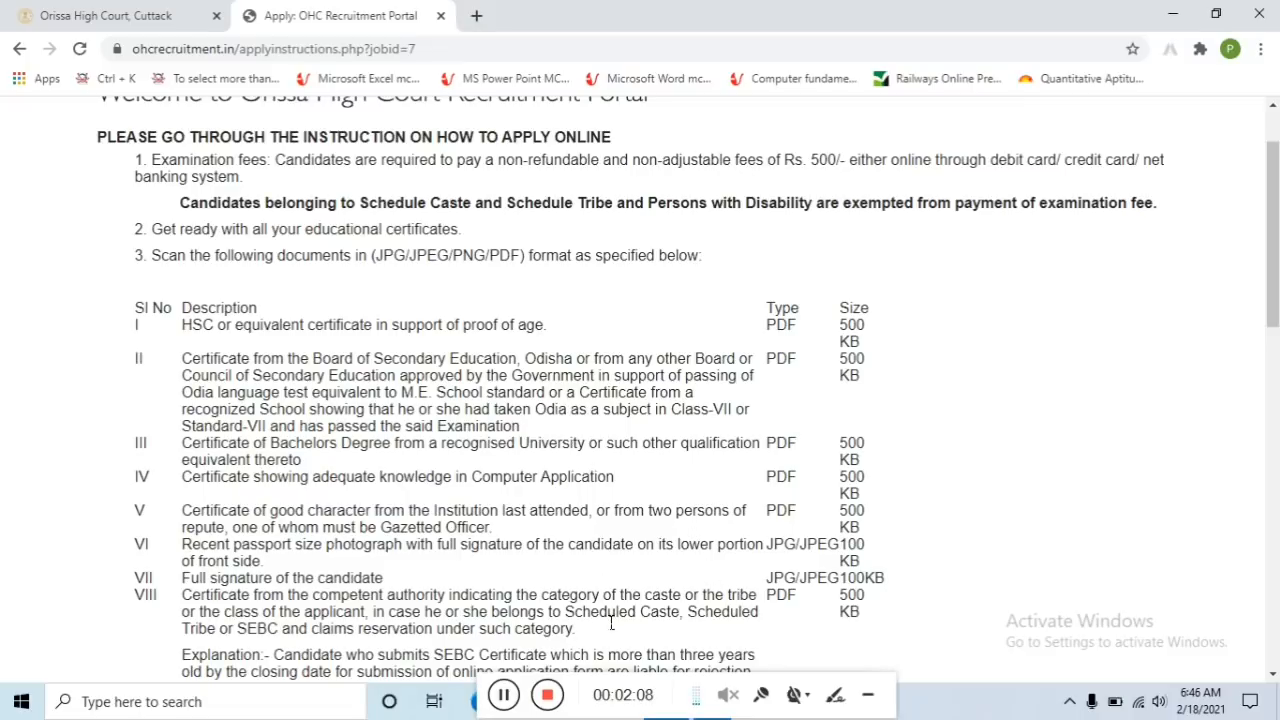
scroll(909, 477, "down", 10)
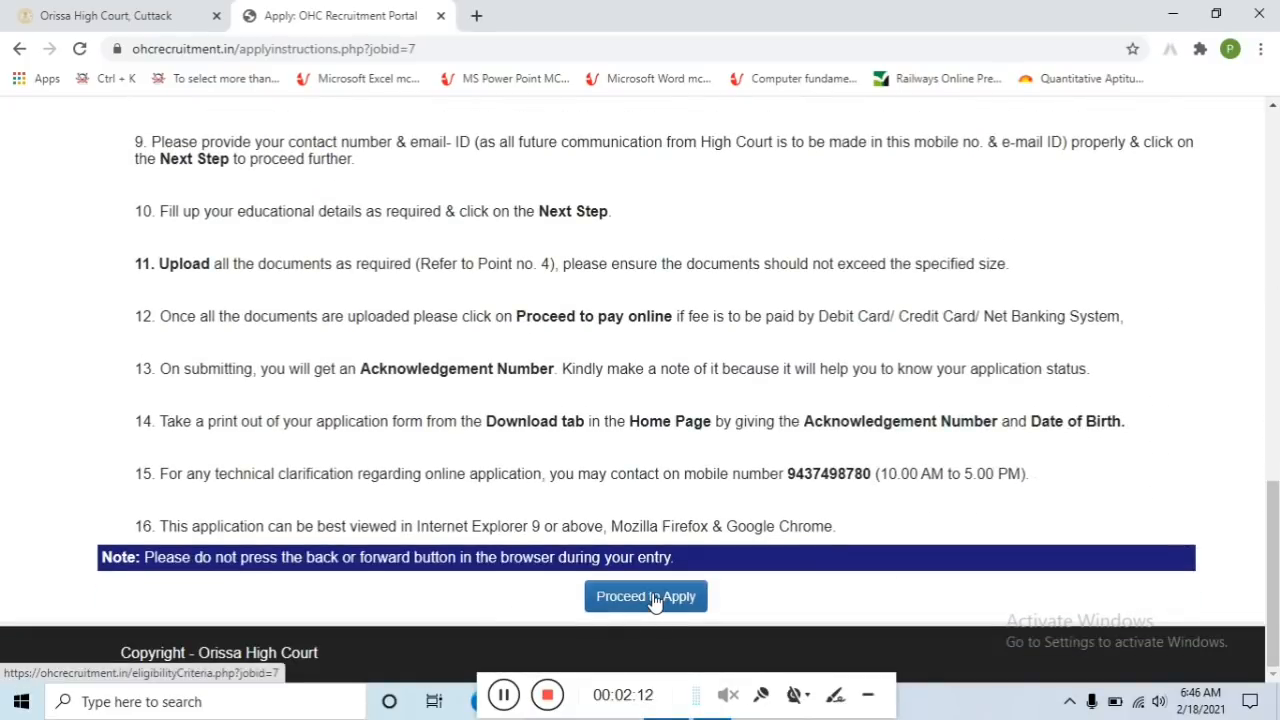
Continue to the eligibility criteria and agree to all the terms
left_click(652, 598)
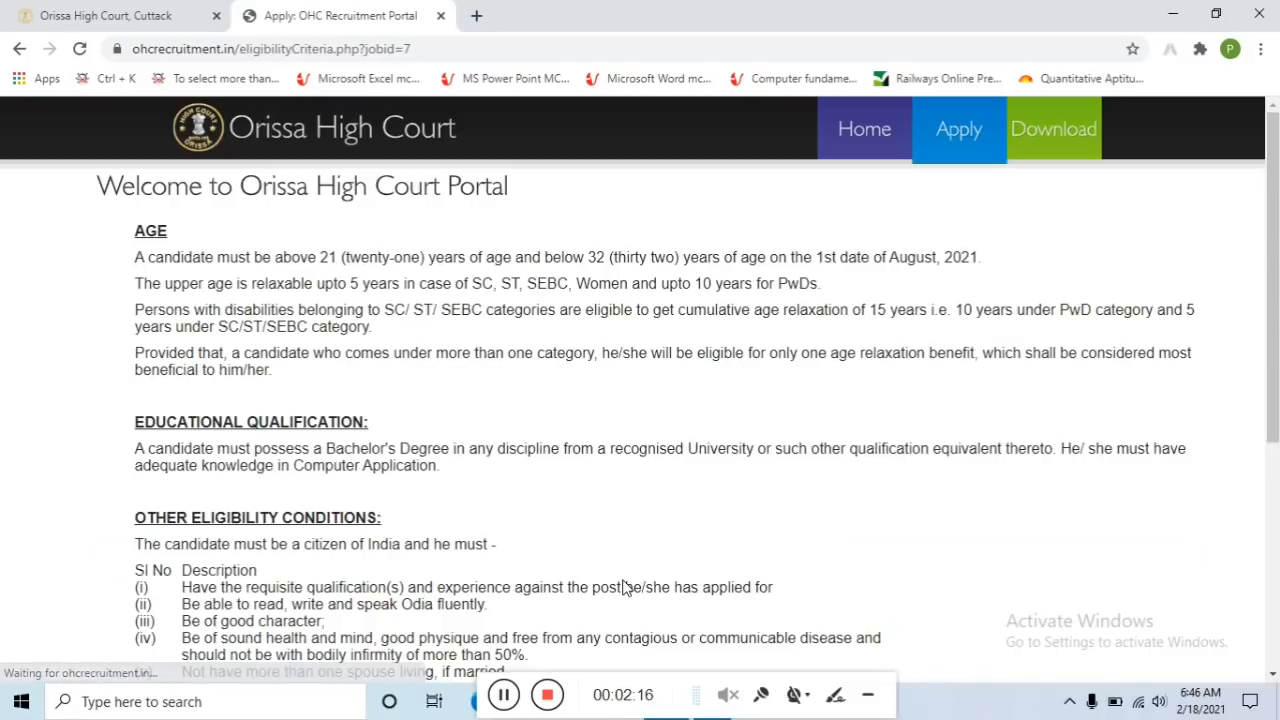
scroll(355, 575, "down", 4)
scroll(352, 480, "down", 1)
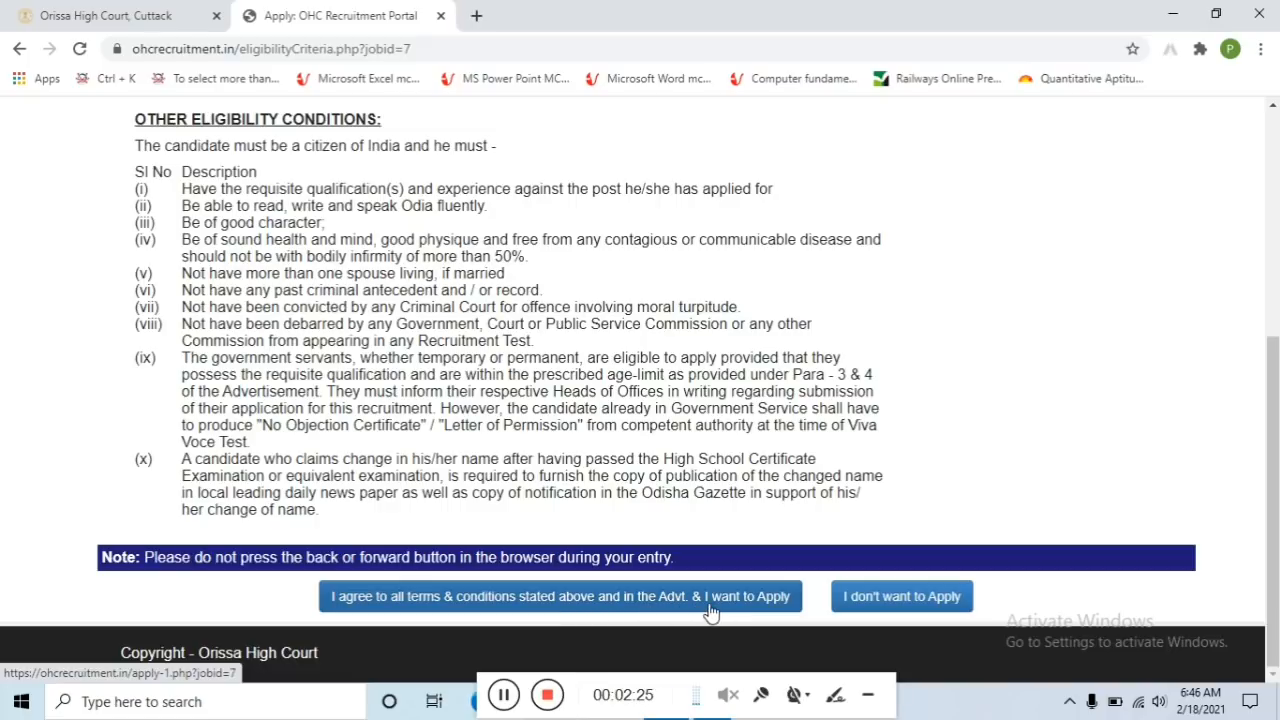
left_click(664, 606)
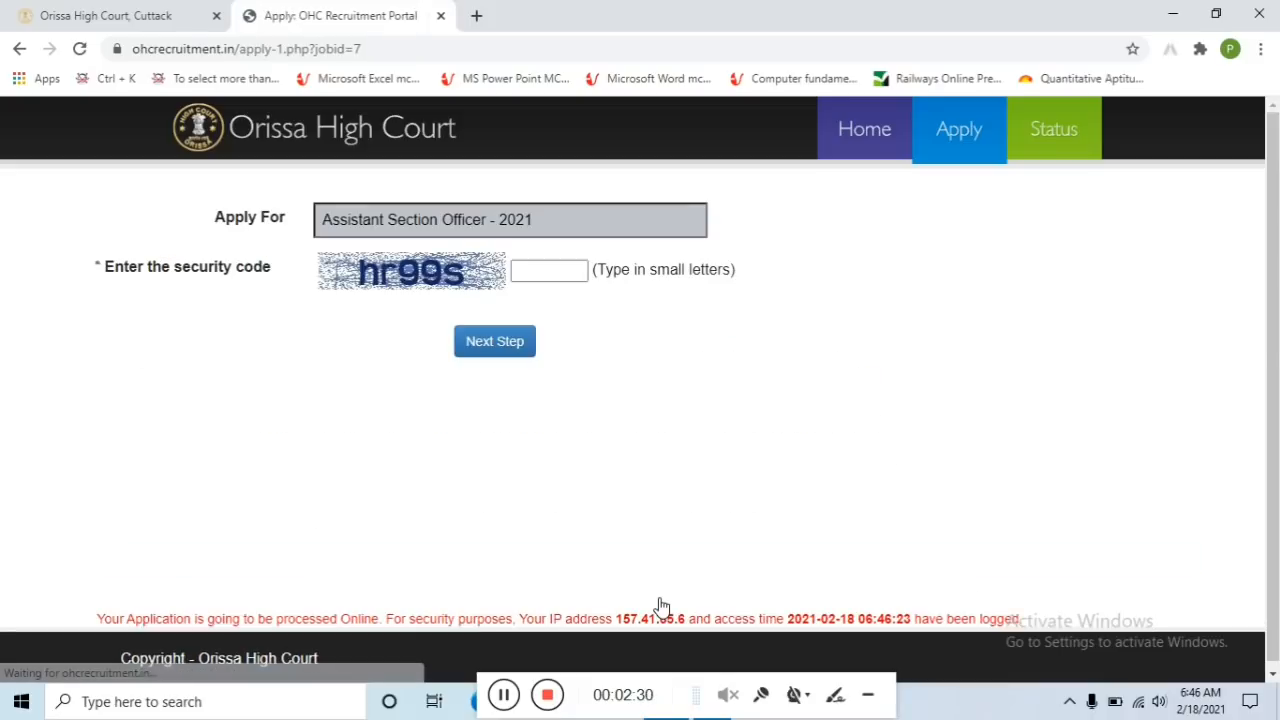
Enter the captcha security code and go to the next step
left_click(544, 286)
left_click(548, 278)
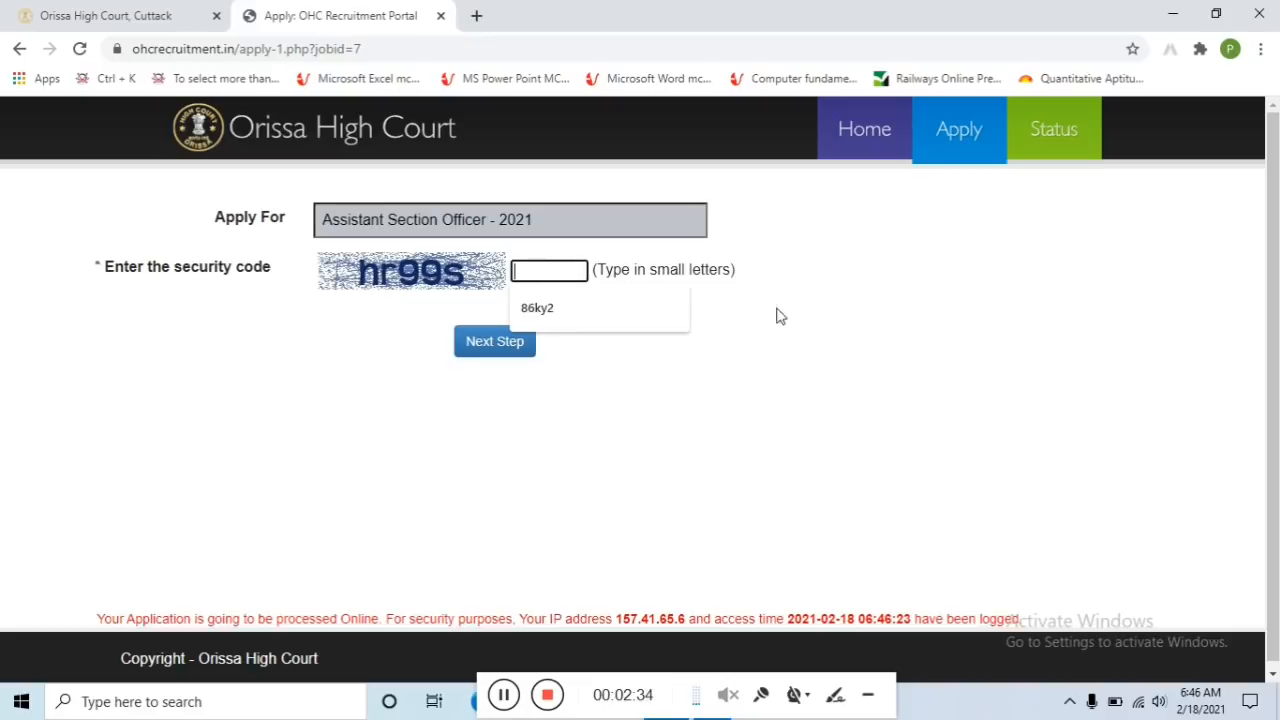
type("h")
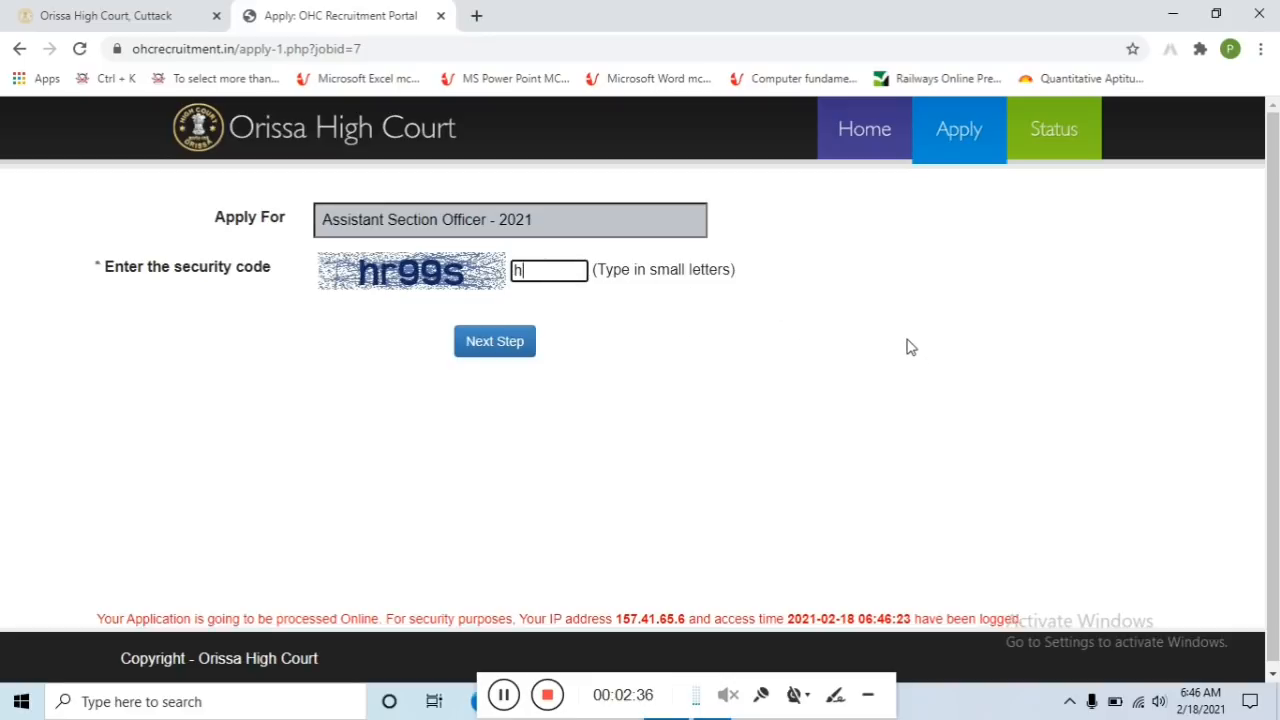
type("r99s")
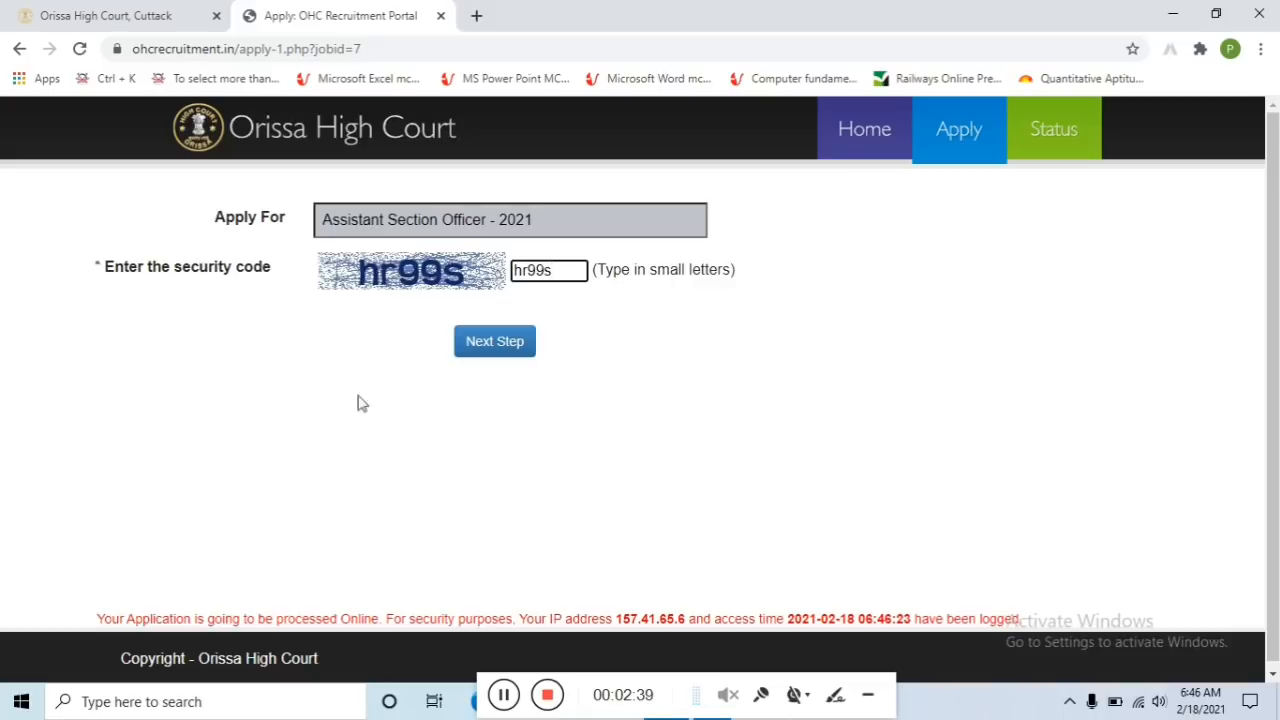
left_click(506, 344)
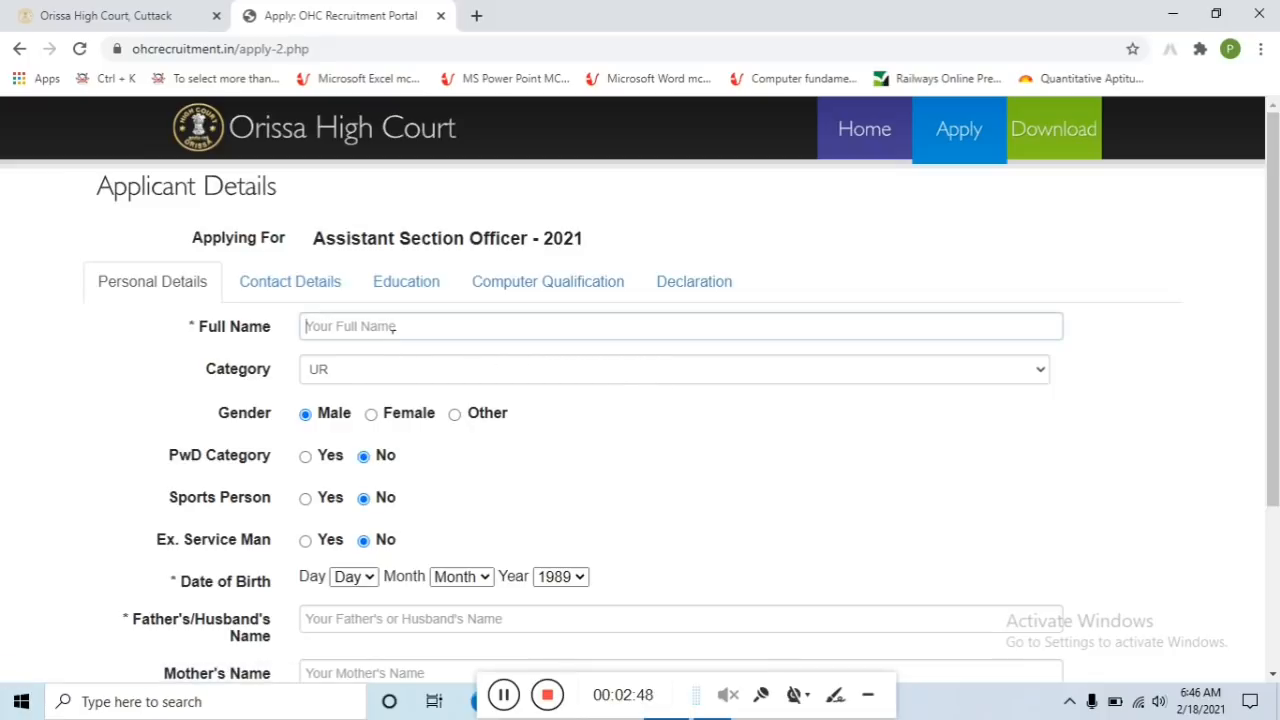
Enter the applicant's full name and leave the Category set to UR
left_click(393, 327)
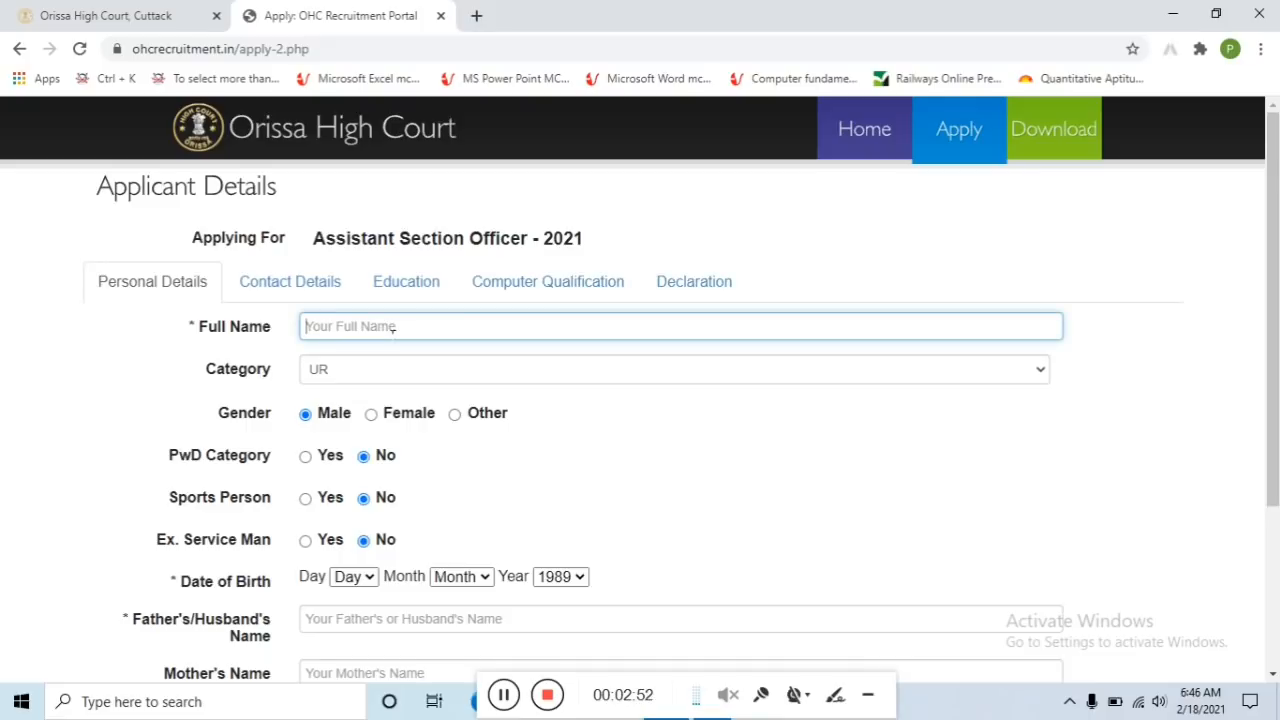
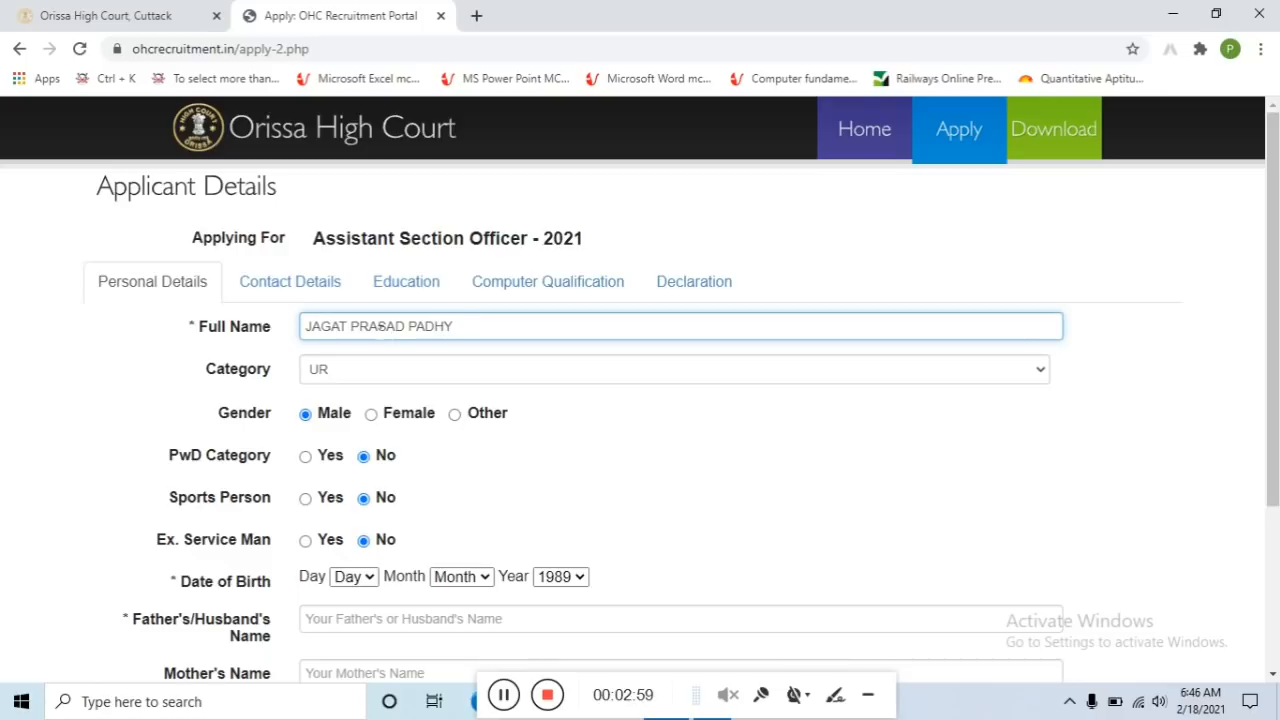
left_click(352, 372)
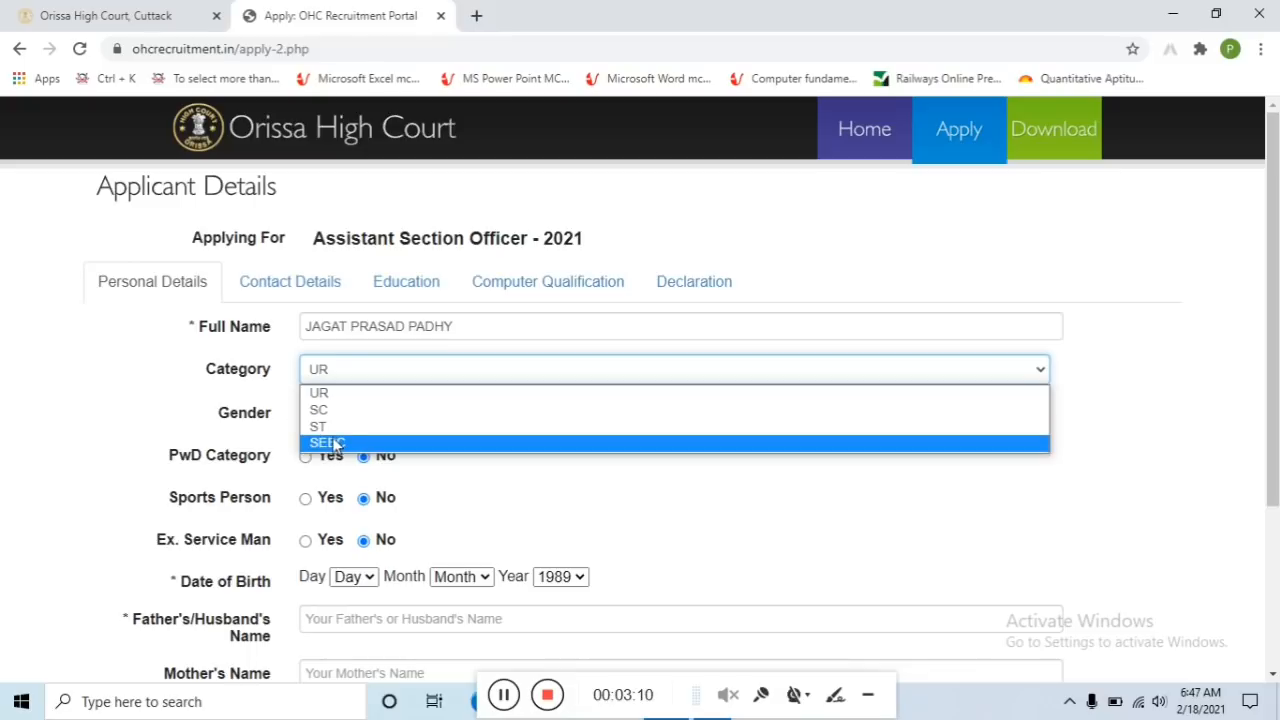
left_click(281, 396)
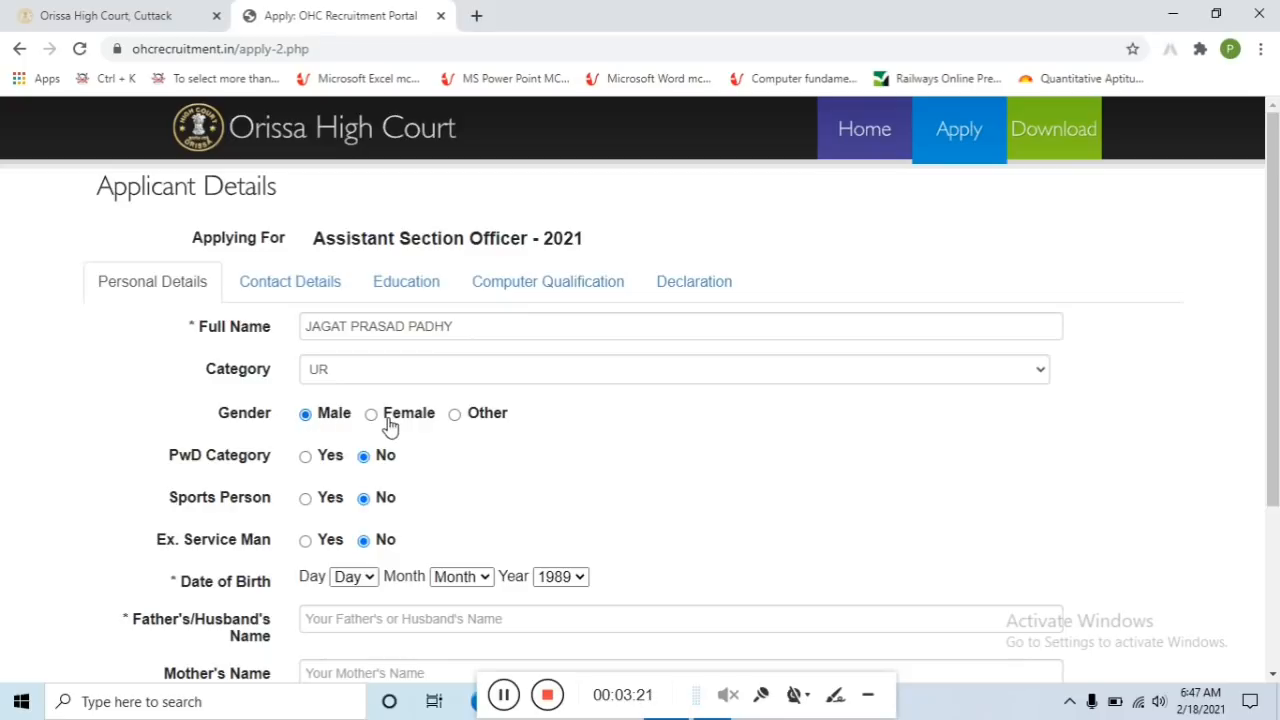
scroll(372, 403, "down", 1)
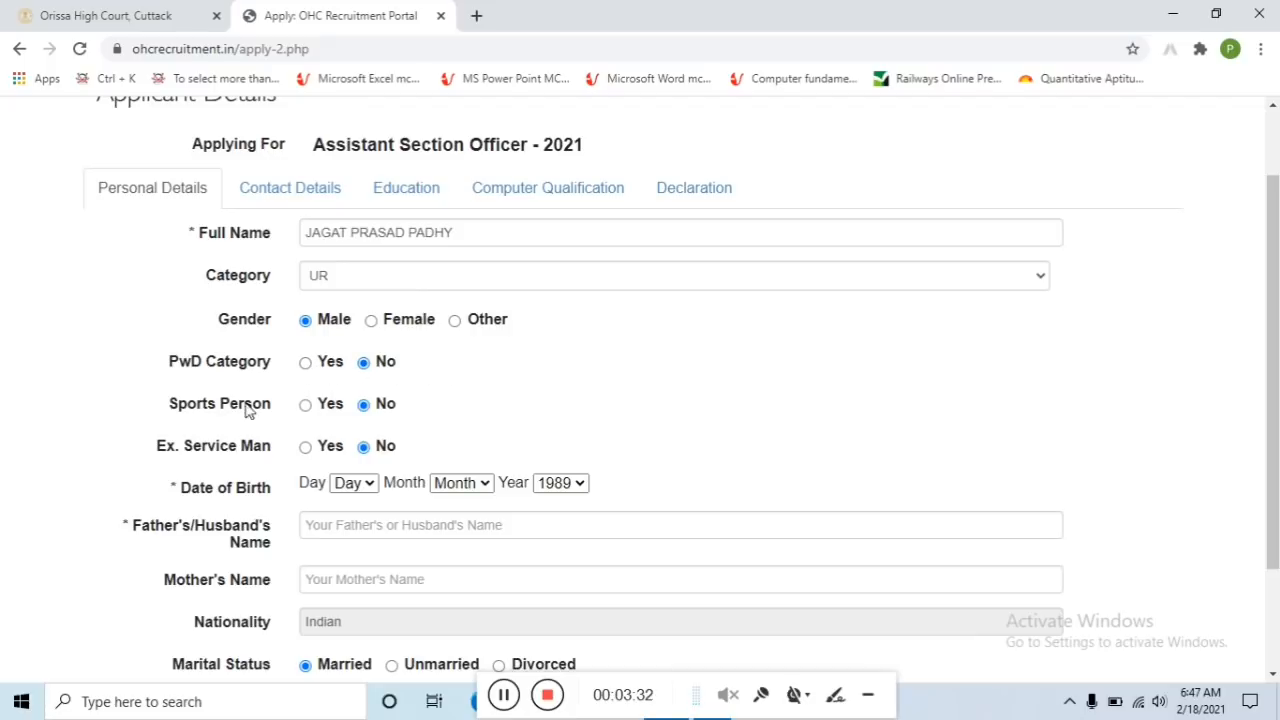
scroll(314, 406, "down", 2)
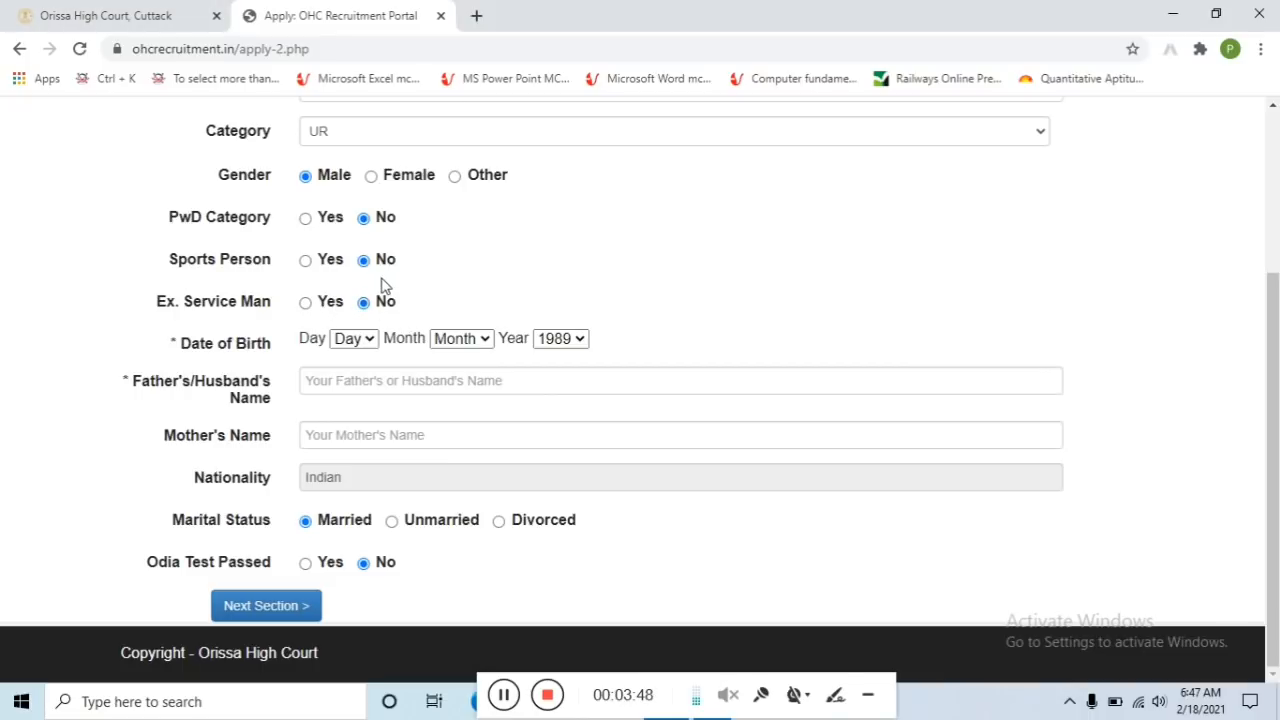
left_click(369, 341)
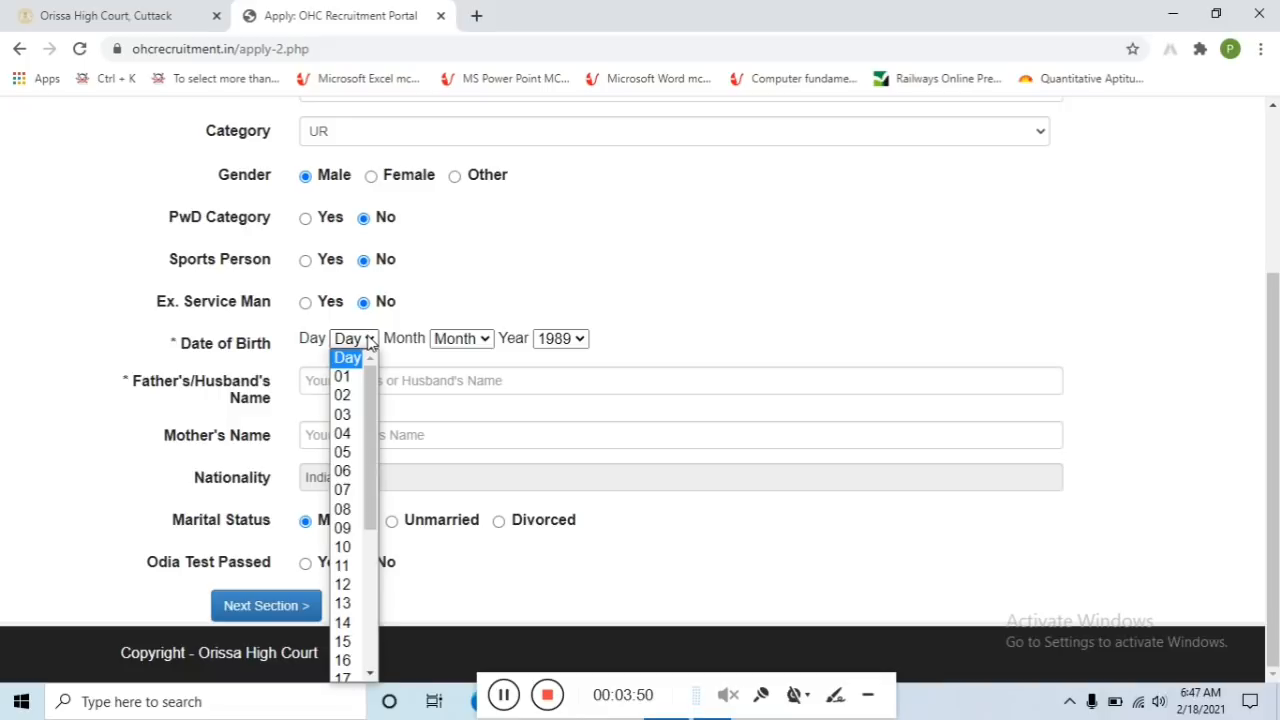
left_click(345, 434)
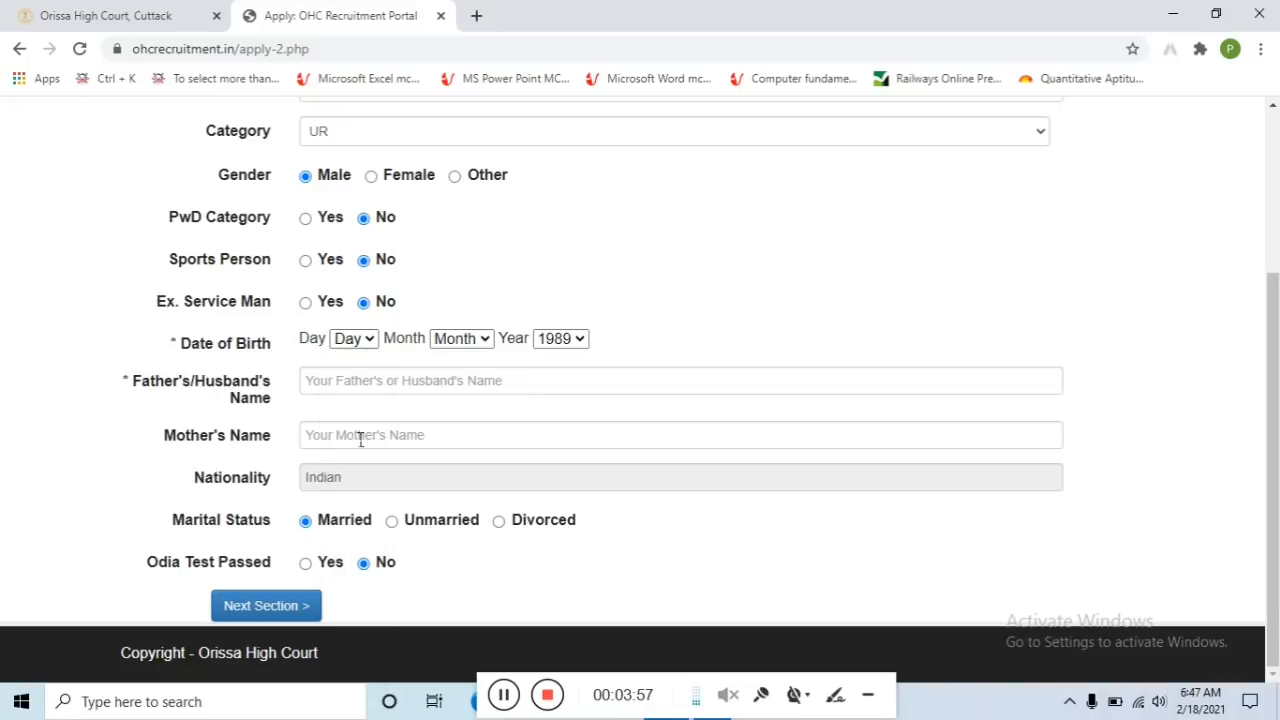
left_click(462, 340)
left_click(445, 490)
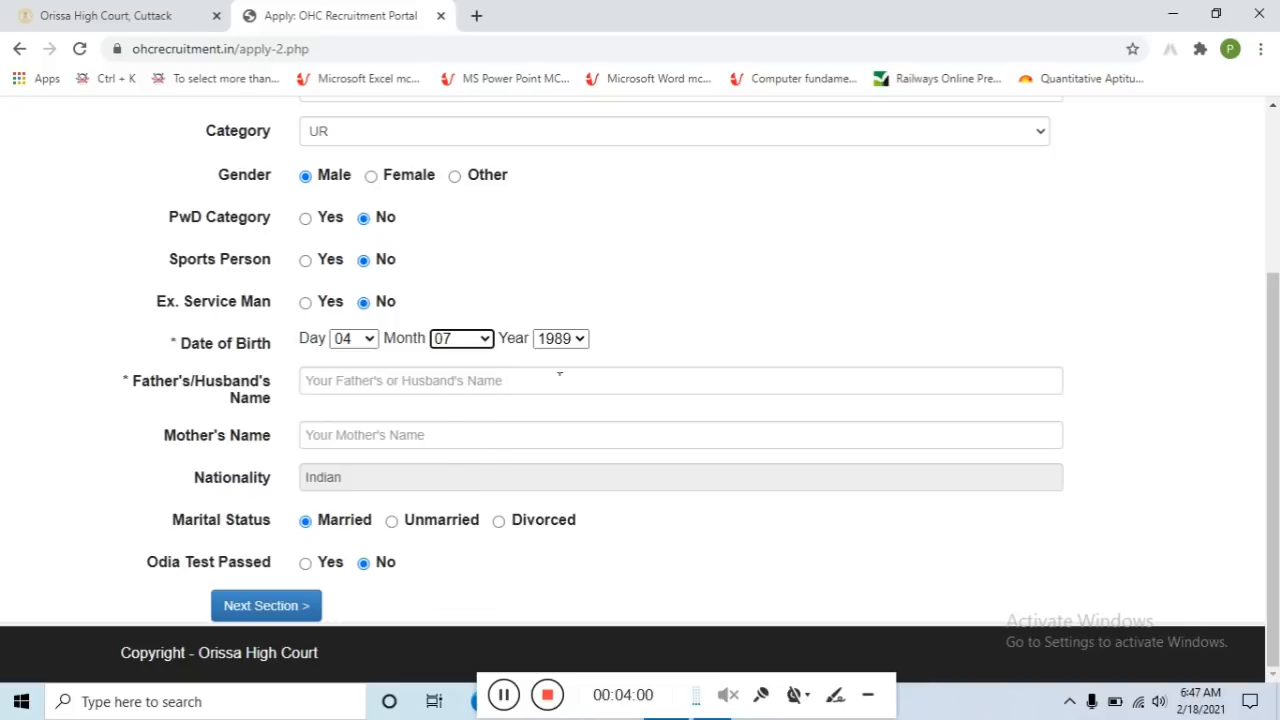
left_click(560, 340)
left_click(554, 396)
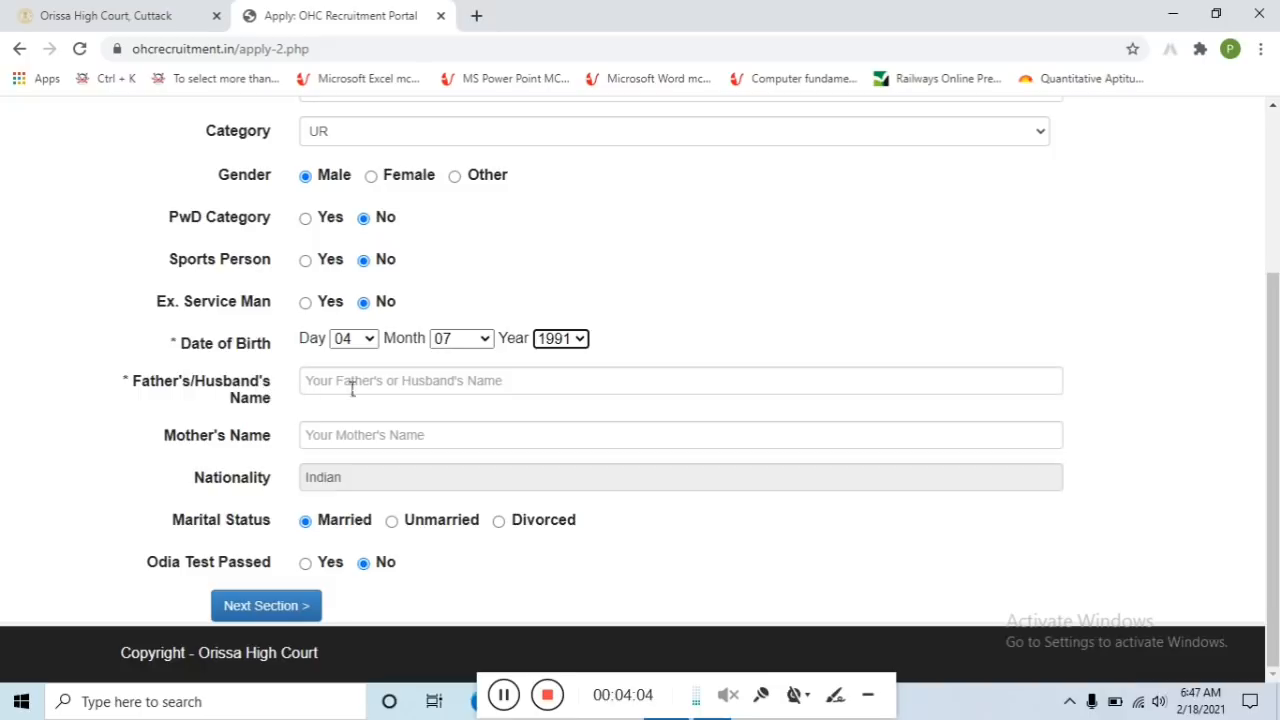
Enter the father's and mother's names, choose Unmarried, and set Odia Test Passed to Yes
left_click(484, 380)
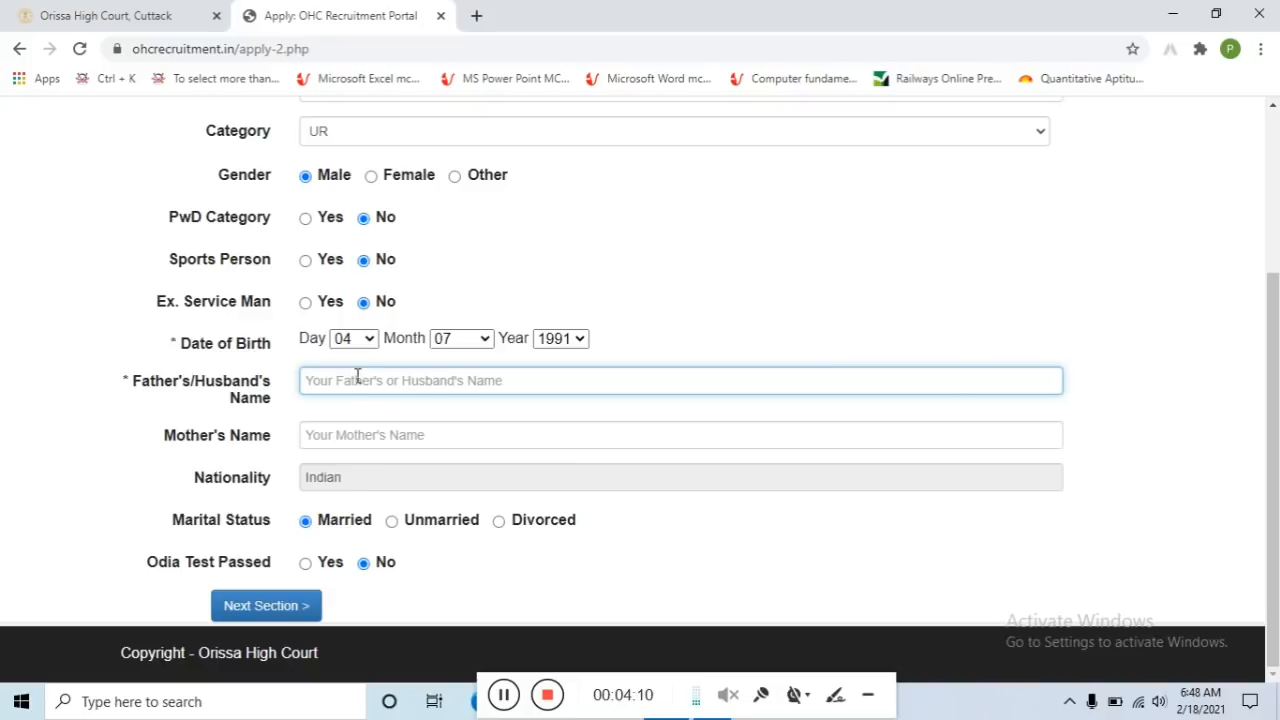
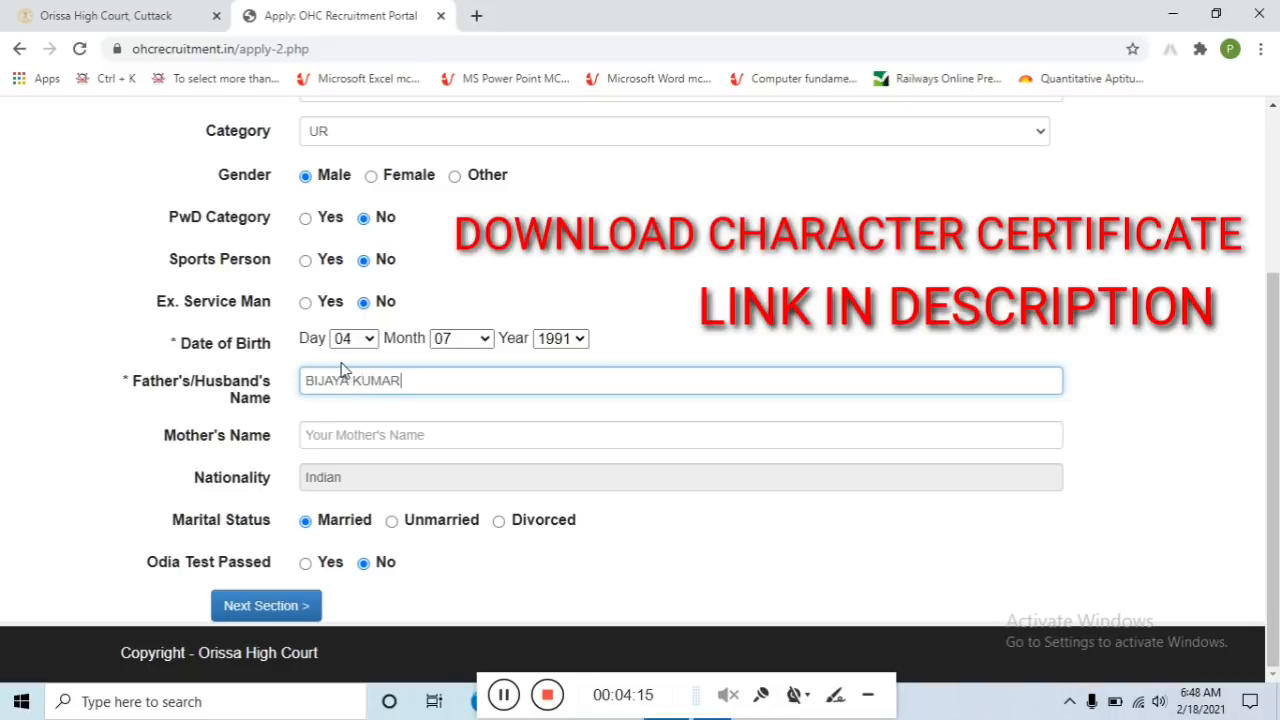
left_click(389, 440)
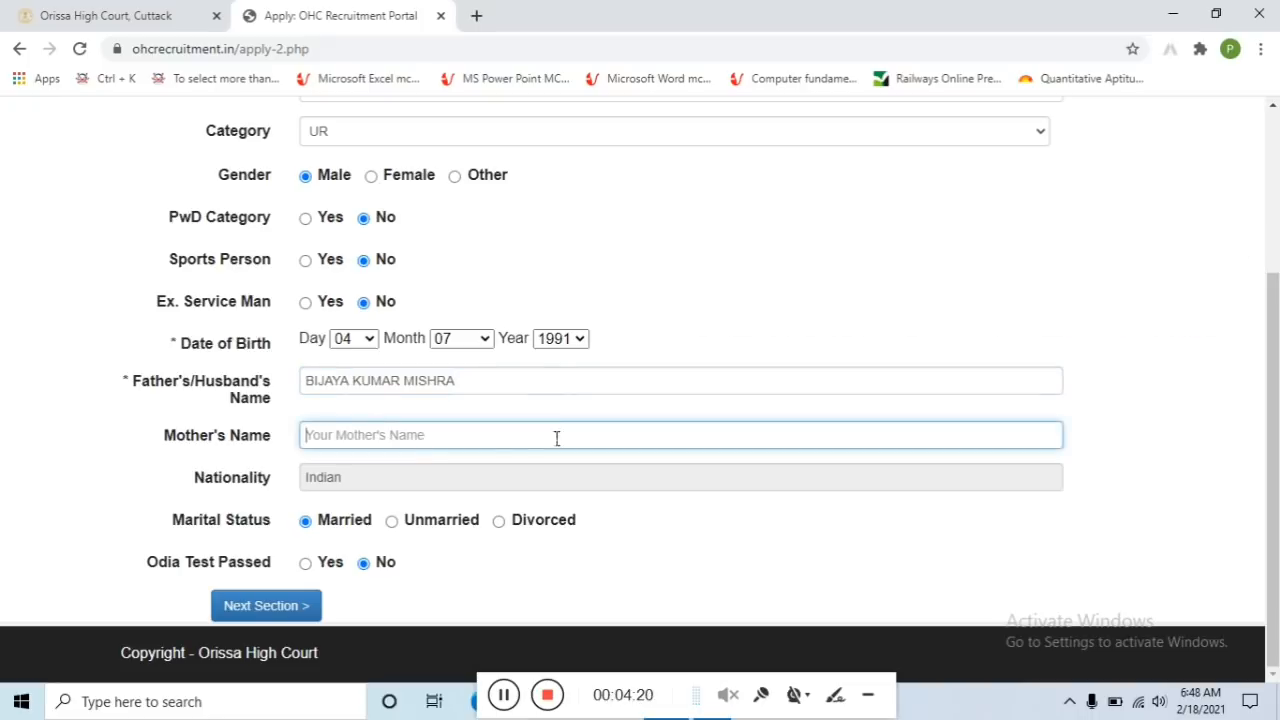
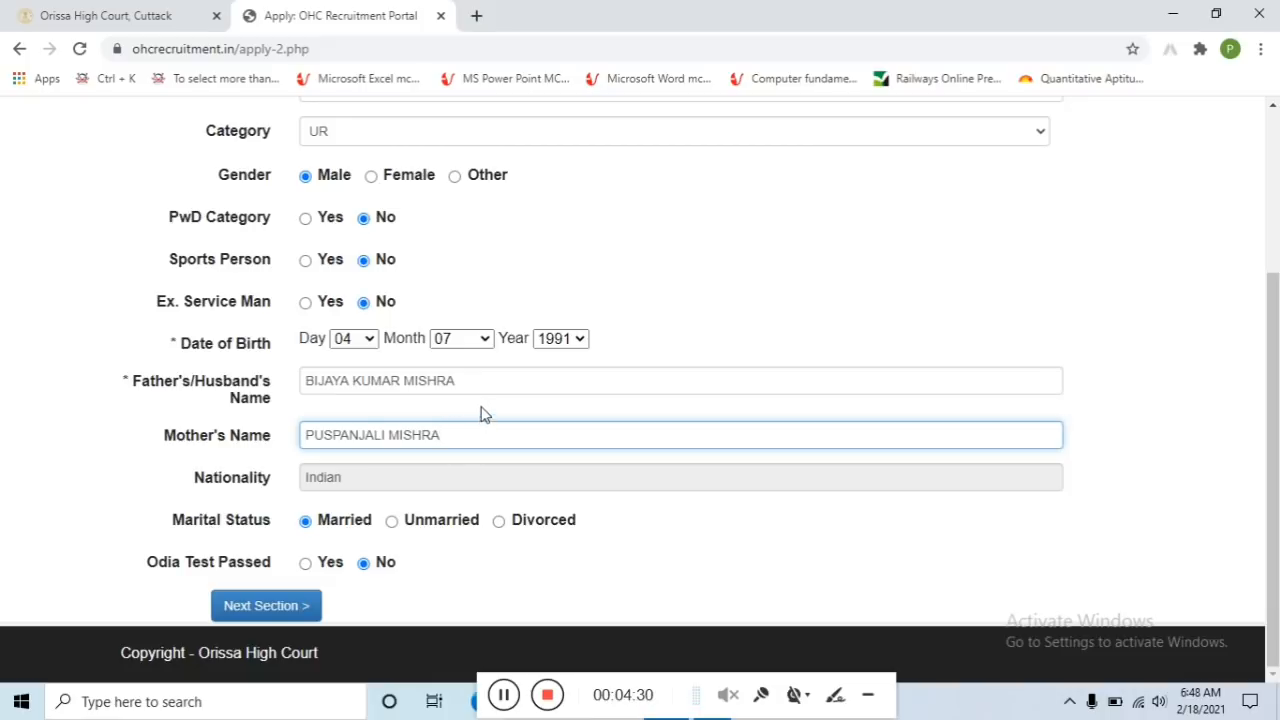
left_click(361, 560)
left_click(392, 524)
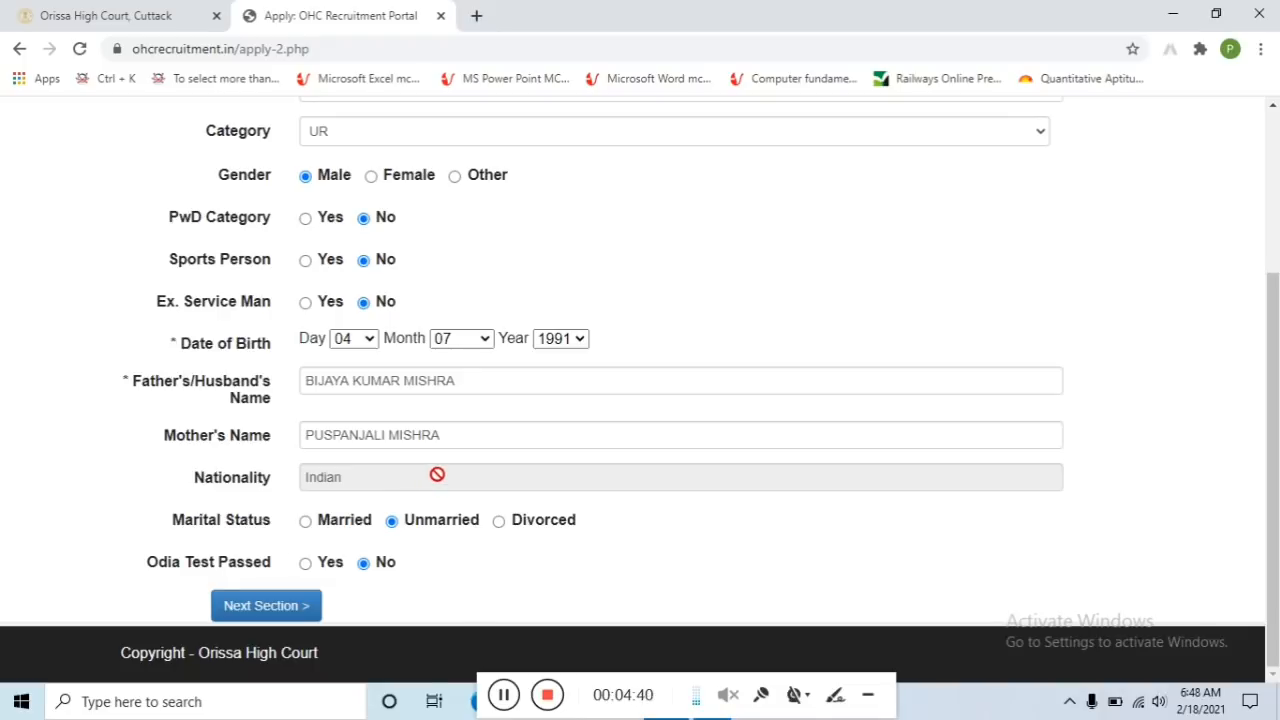
left_click(305, 563)
In the Contact Details section, enter the applicant's permanent address
left_click(295, 607)
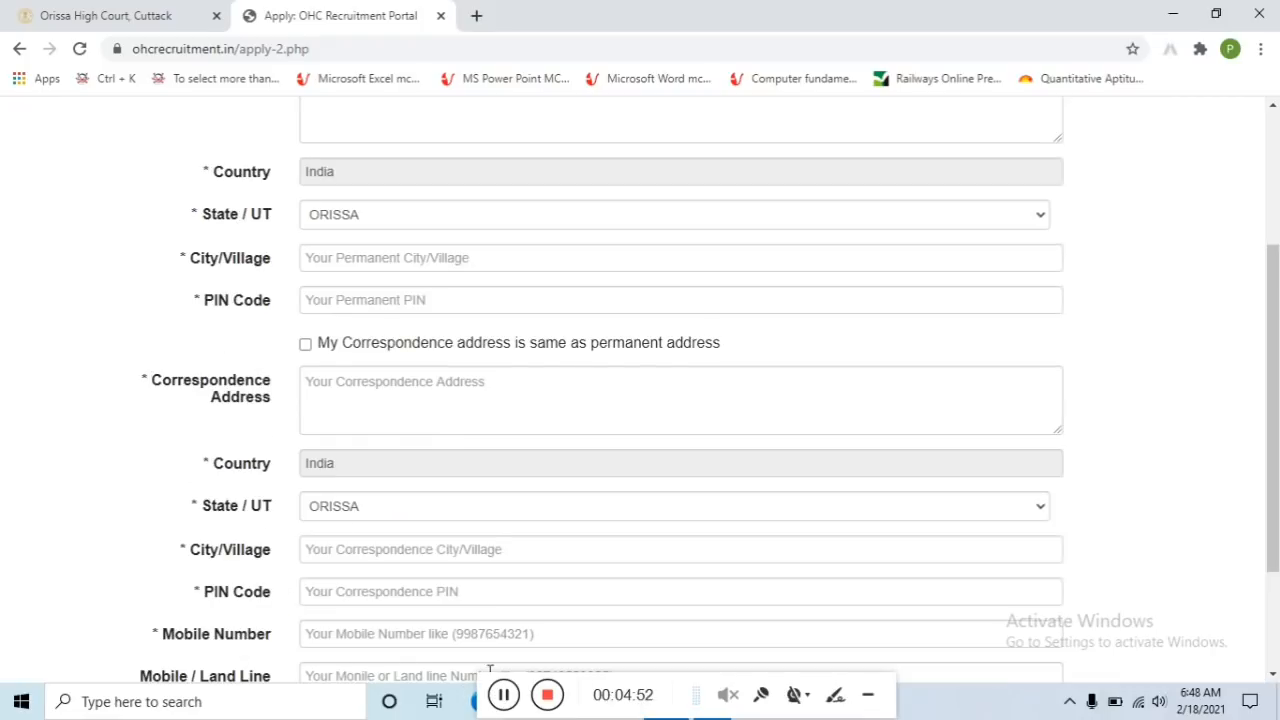
scroll(451, 414, "up", 3)
left_click(422, 342)
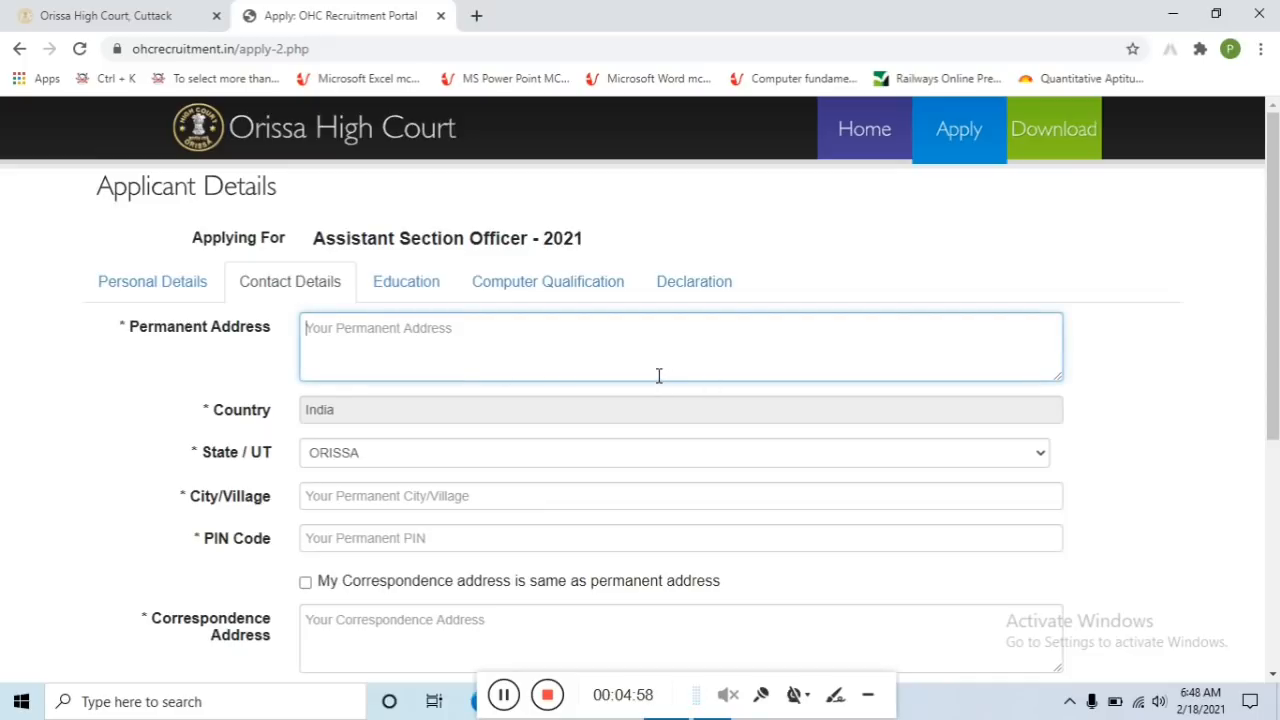
type("AT/PO - P")
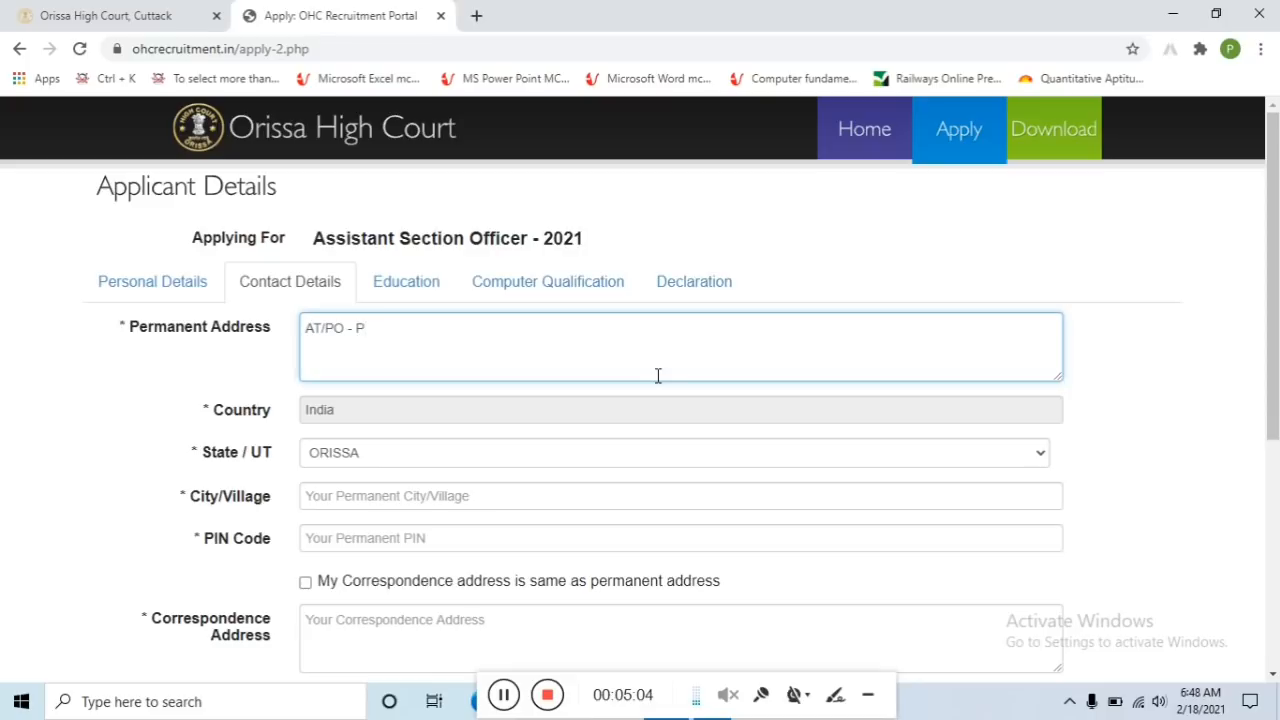
key("BackSpace")
type("BERHAMPURE")
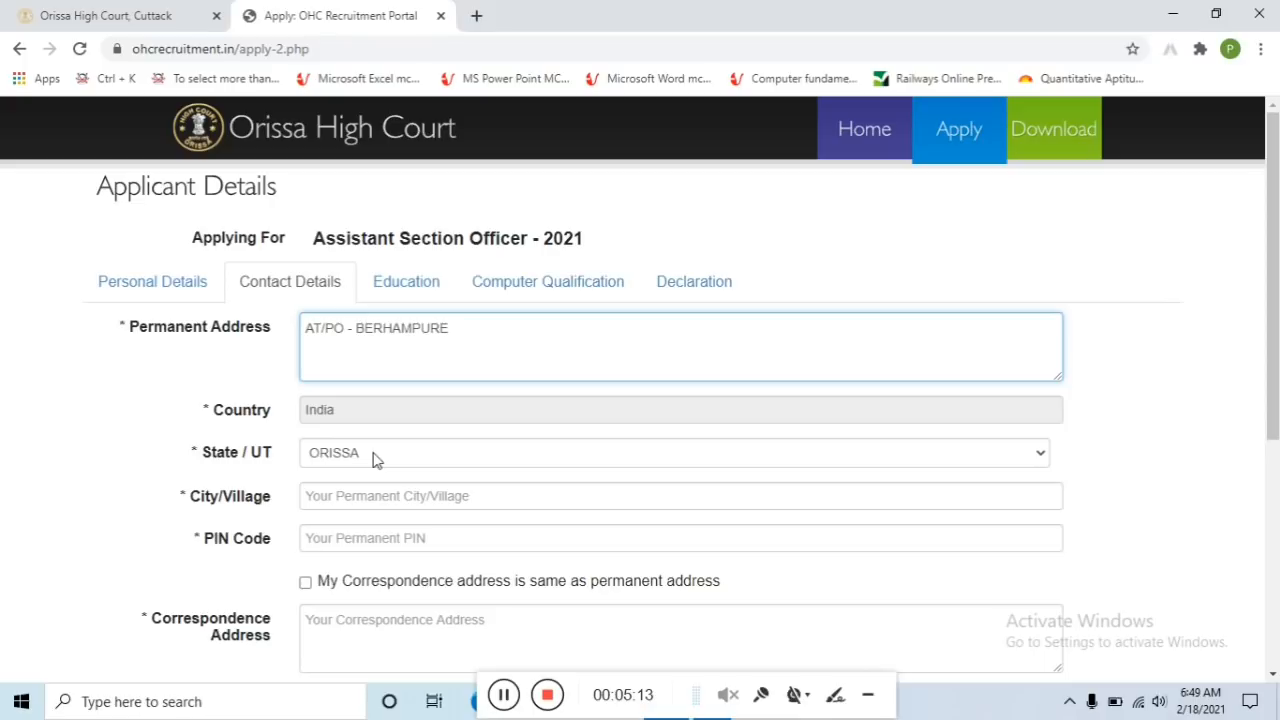
Fill in the permanent city and PIN code, and mark the correspondence address as the same
scroll(440, 458, "down", 1)
left_click(384, 410)
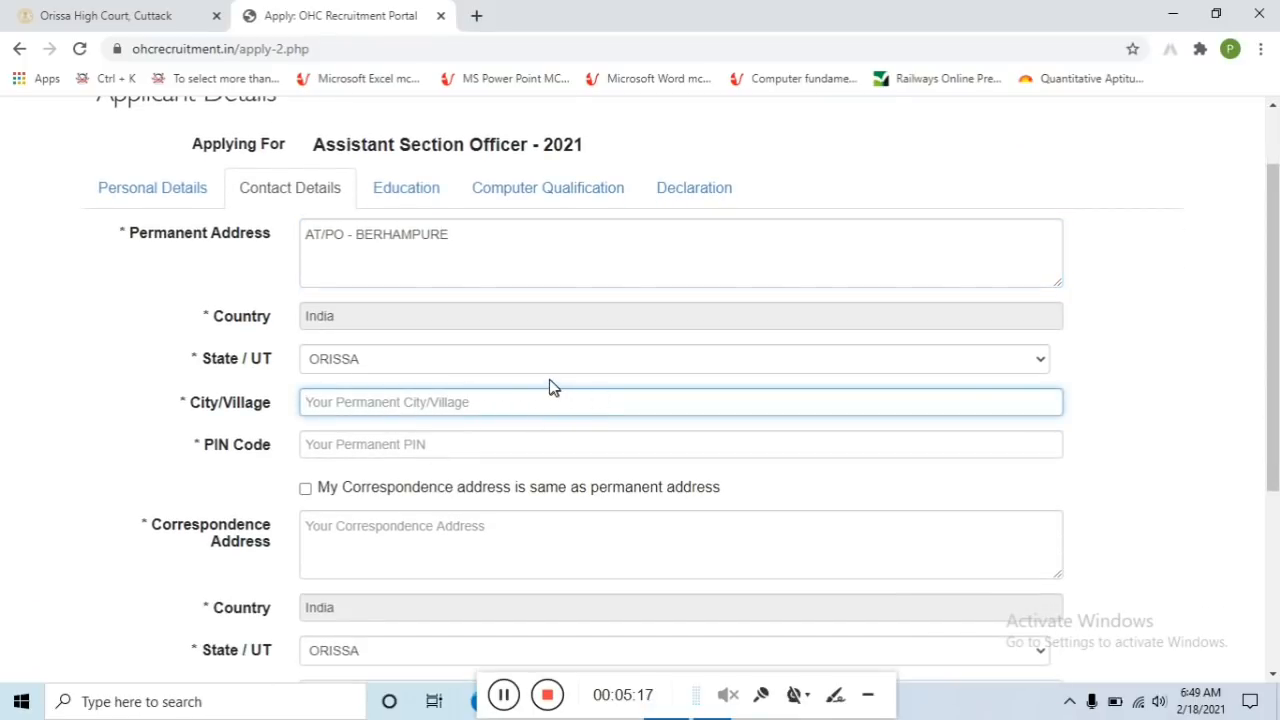
type("BERHAMPUR")
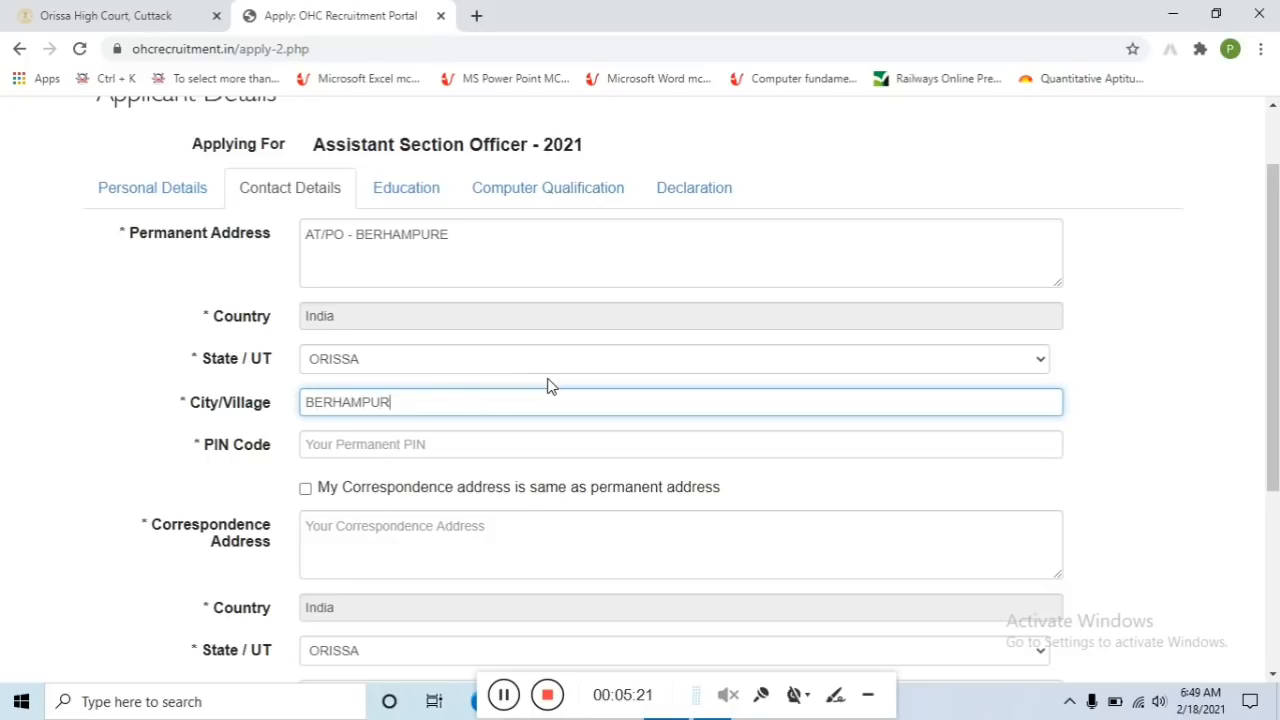
left_click(442, 455)
type("761014")
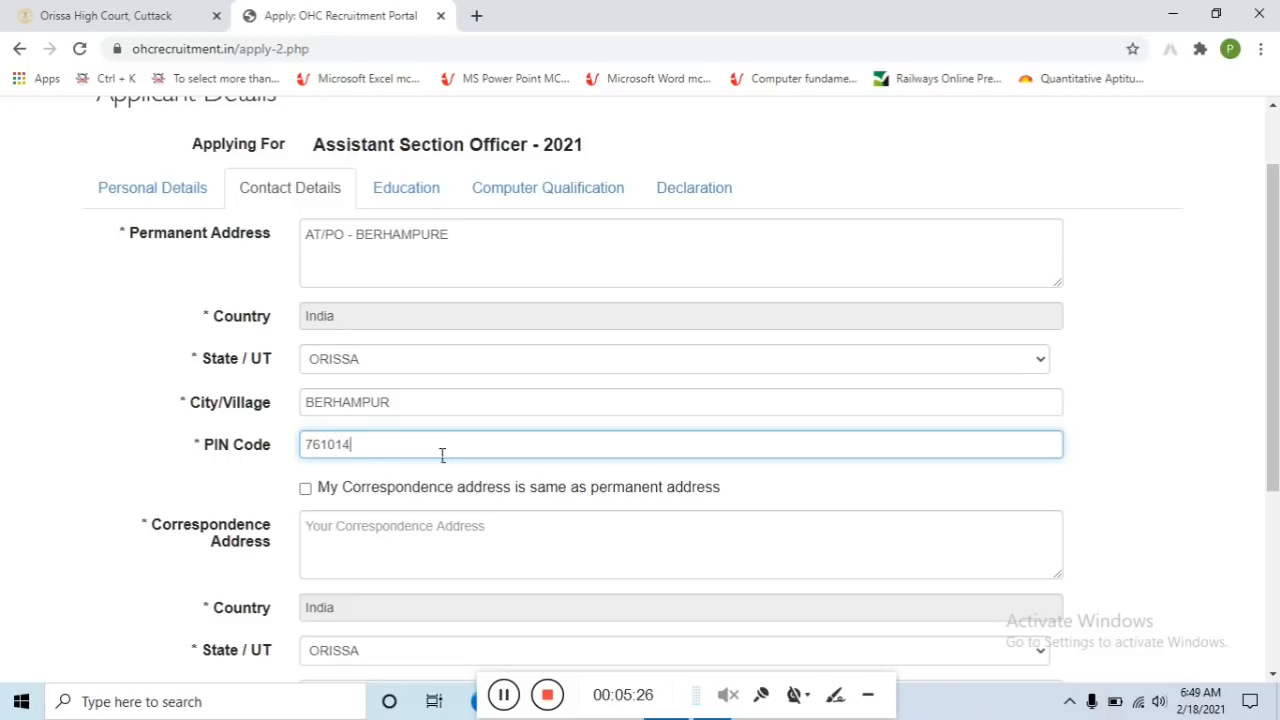
scroll(380, 468, "down", 2)
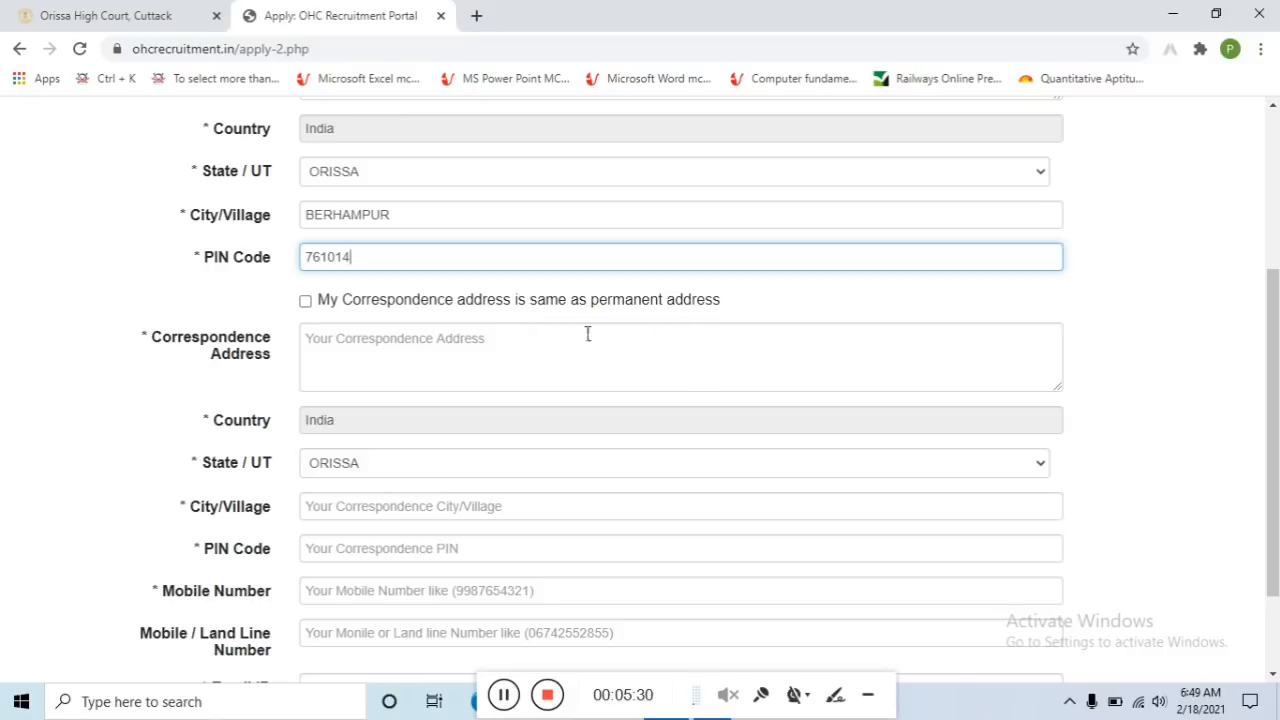
scroll(549, 337, "up", 2)
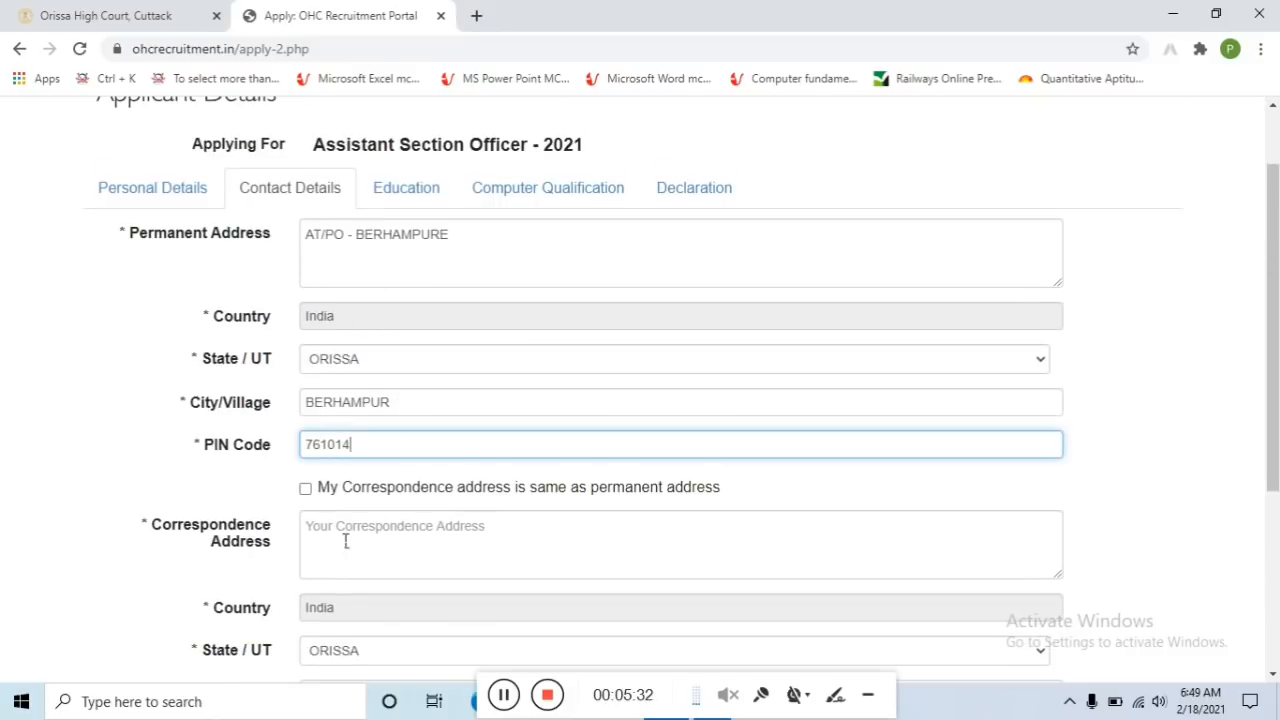
left_click(306, 488)
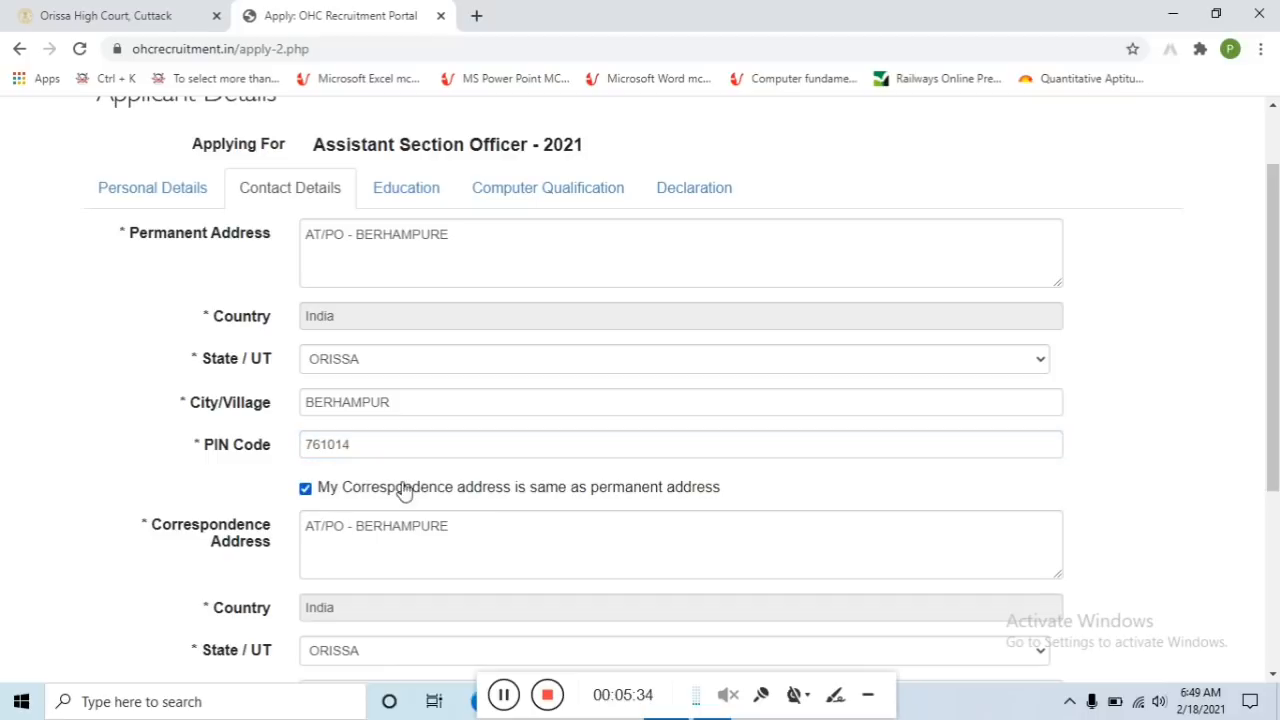
Enter the applicant's mobile number and e-mail address
scroll(514, 429, "down", 3)
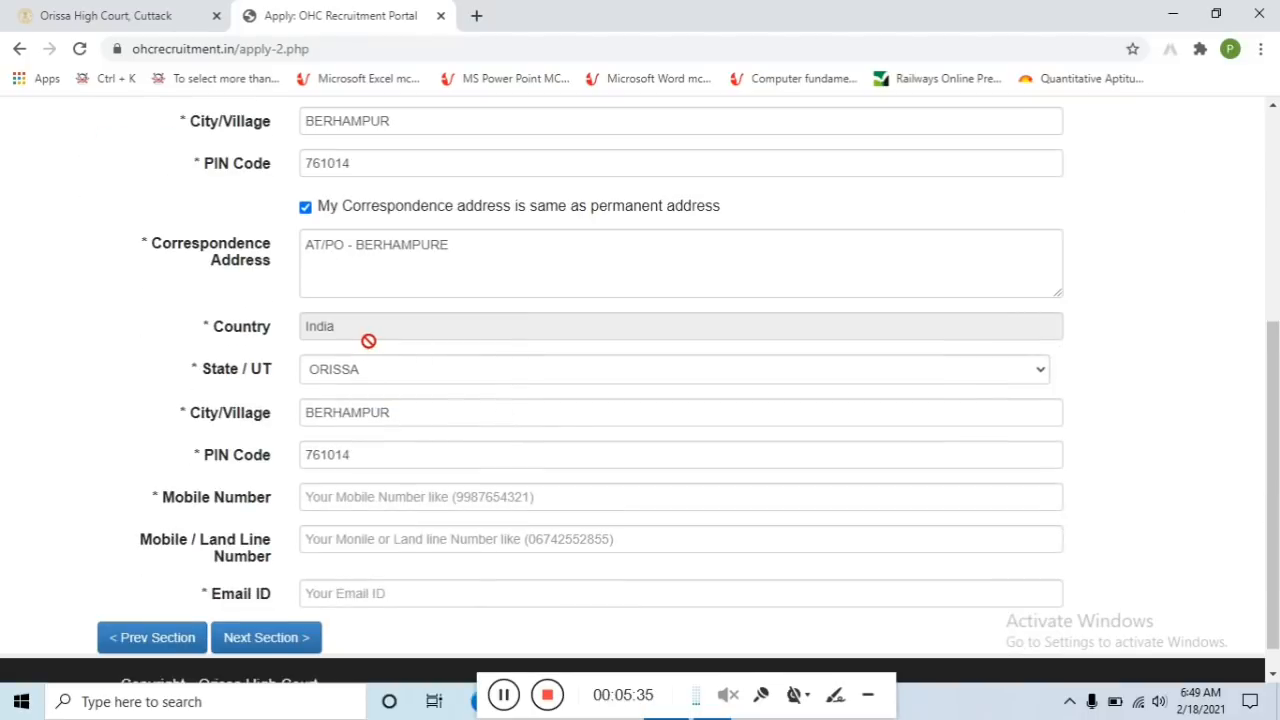
scroll(426, 480, "down", 1)
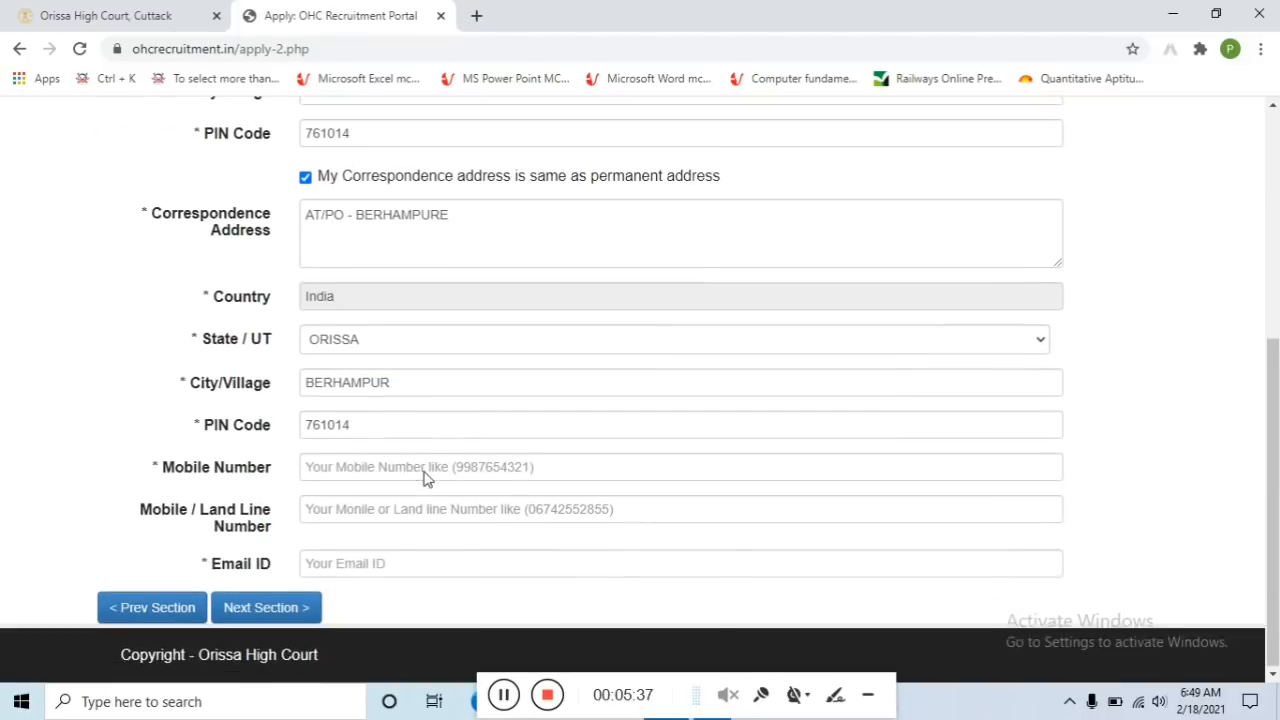
left_click(337, 470)
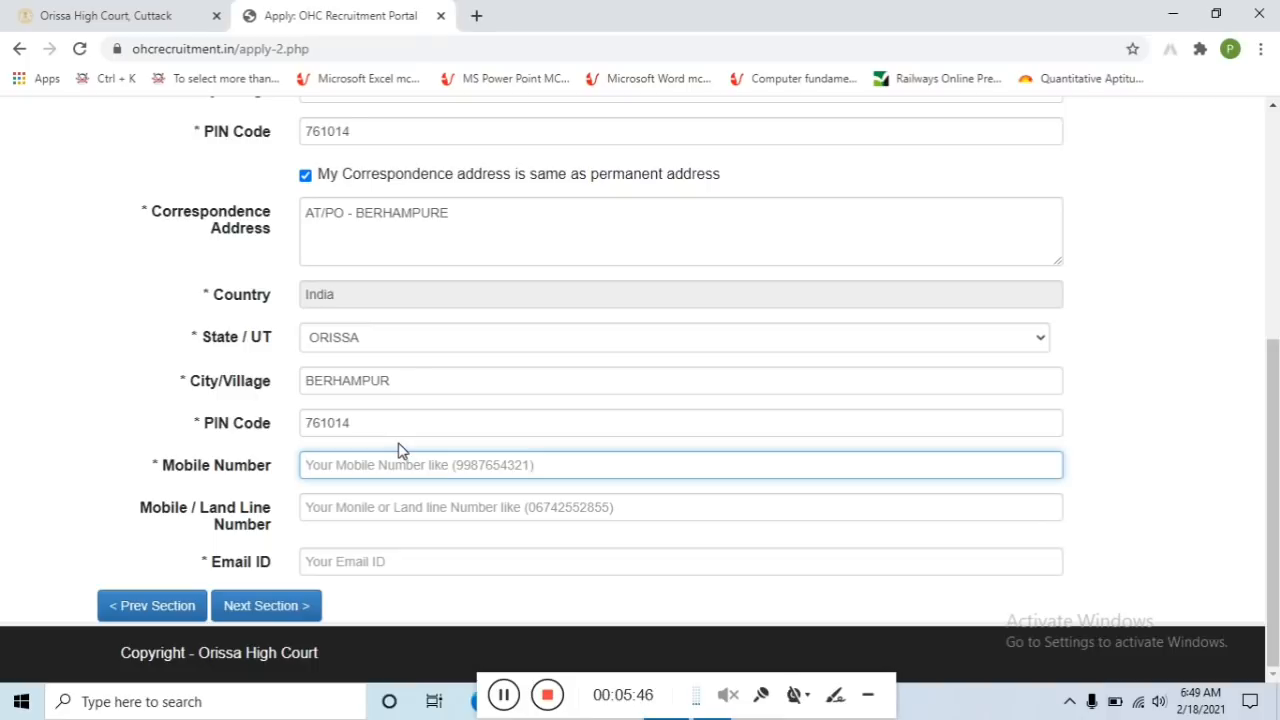
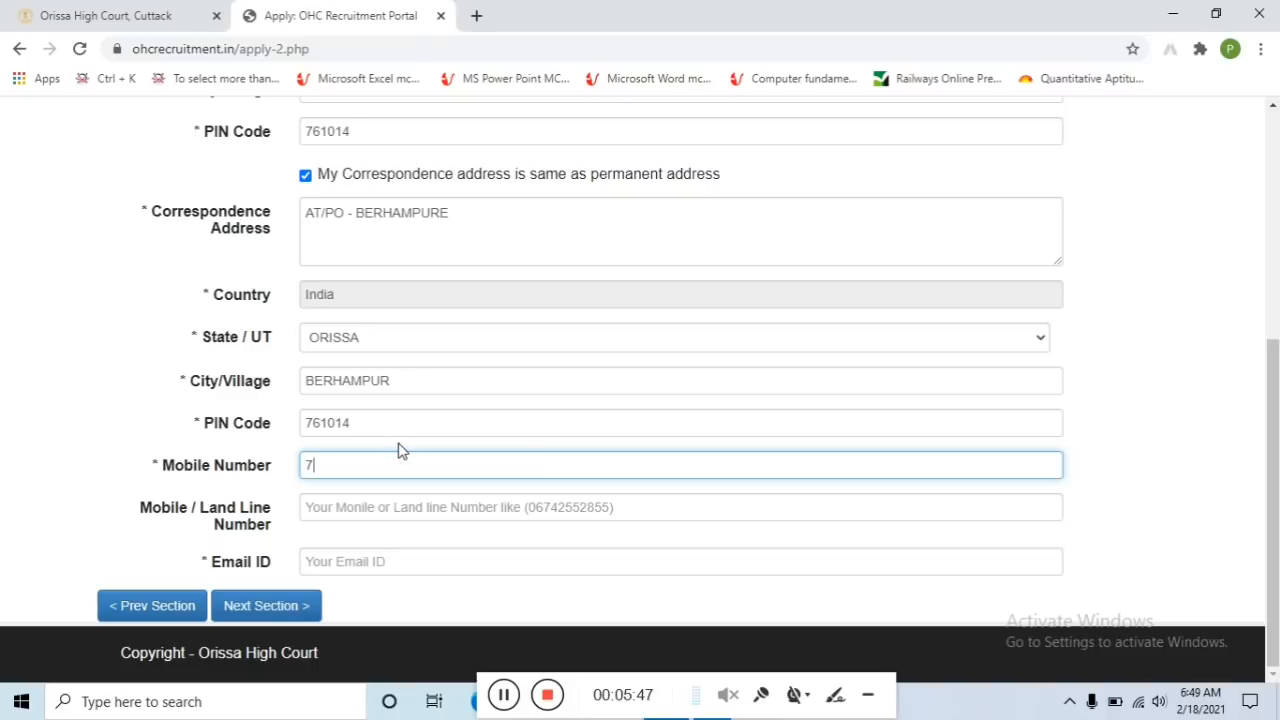
left_click(346, 566)
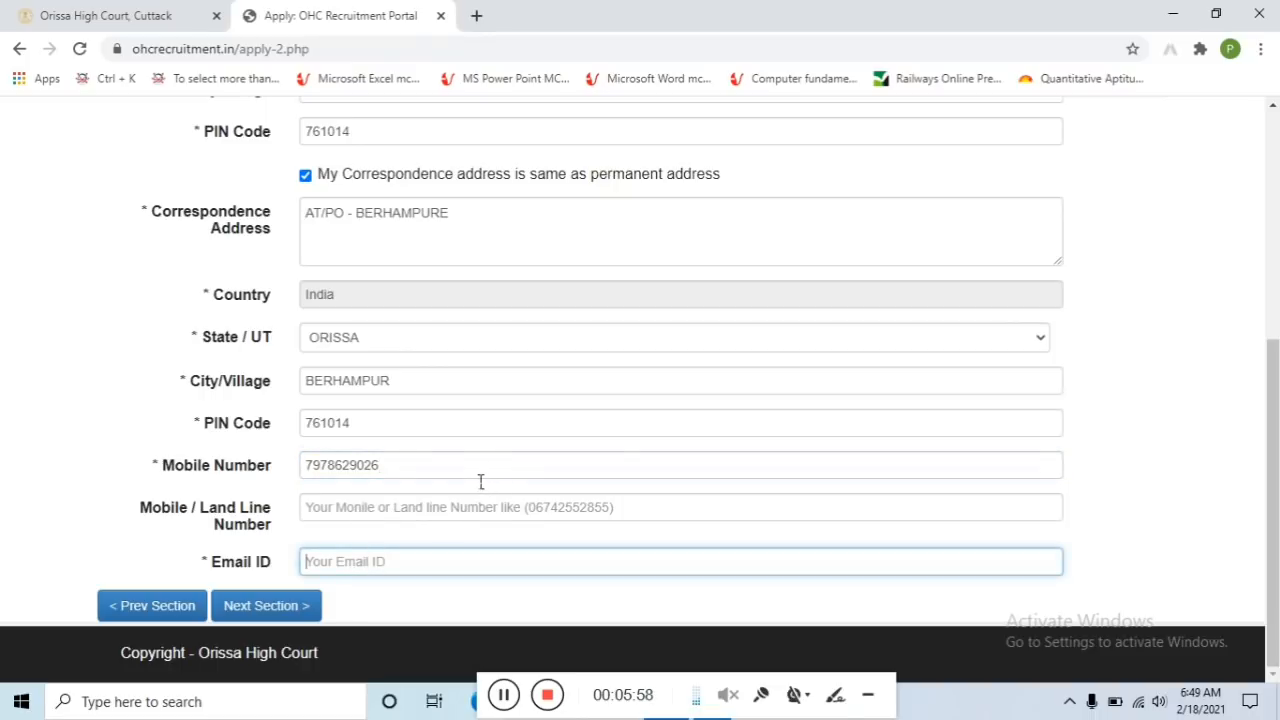
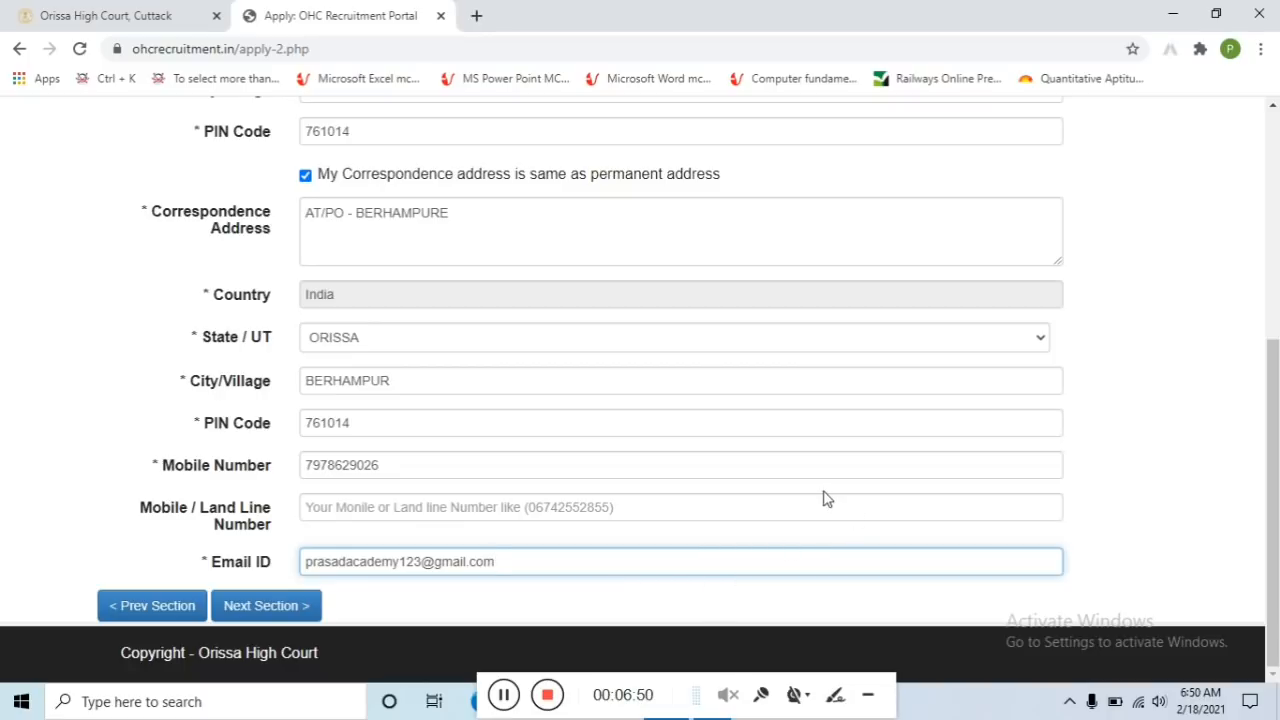
In the Education section, enter CITY HIGH SCHOOL as the Matriculation institute
left_click(297, 612)
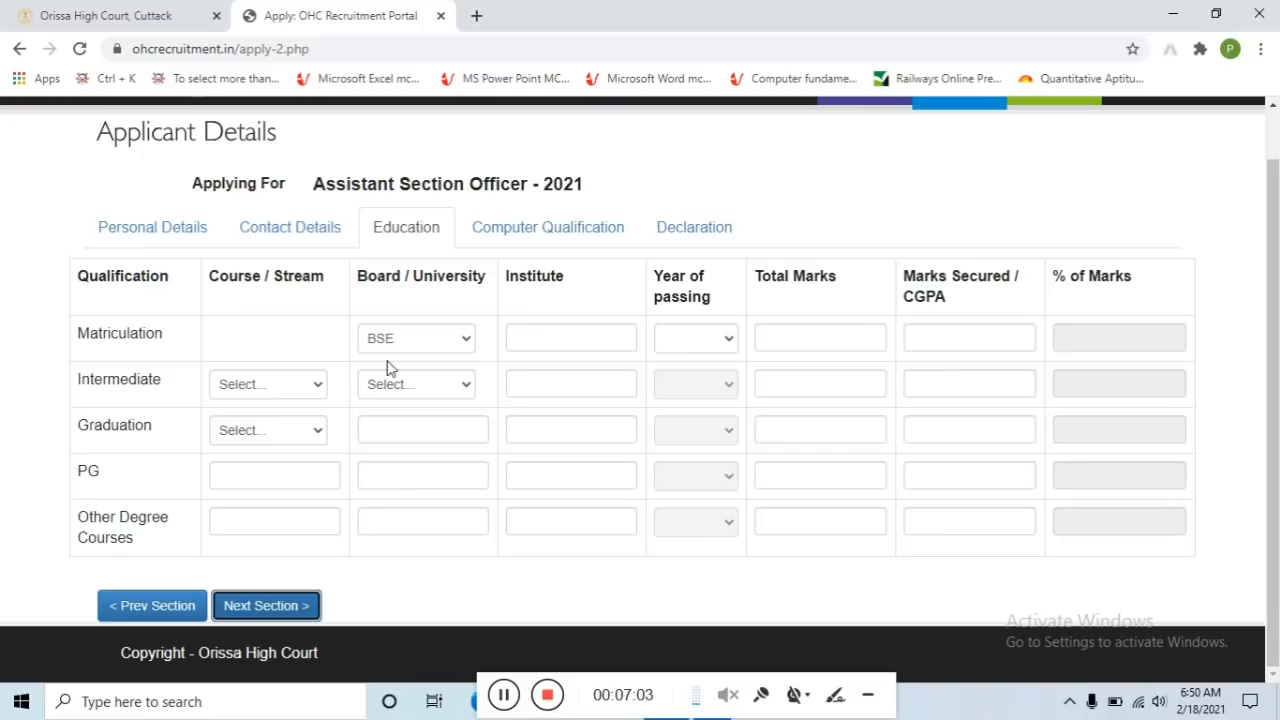
left_click(575, 345)
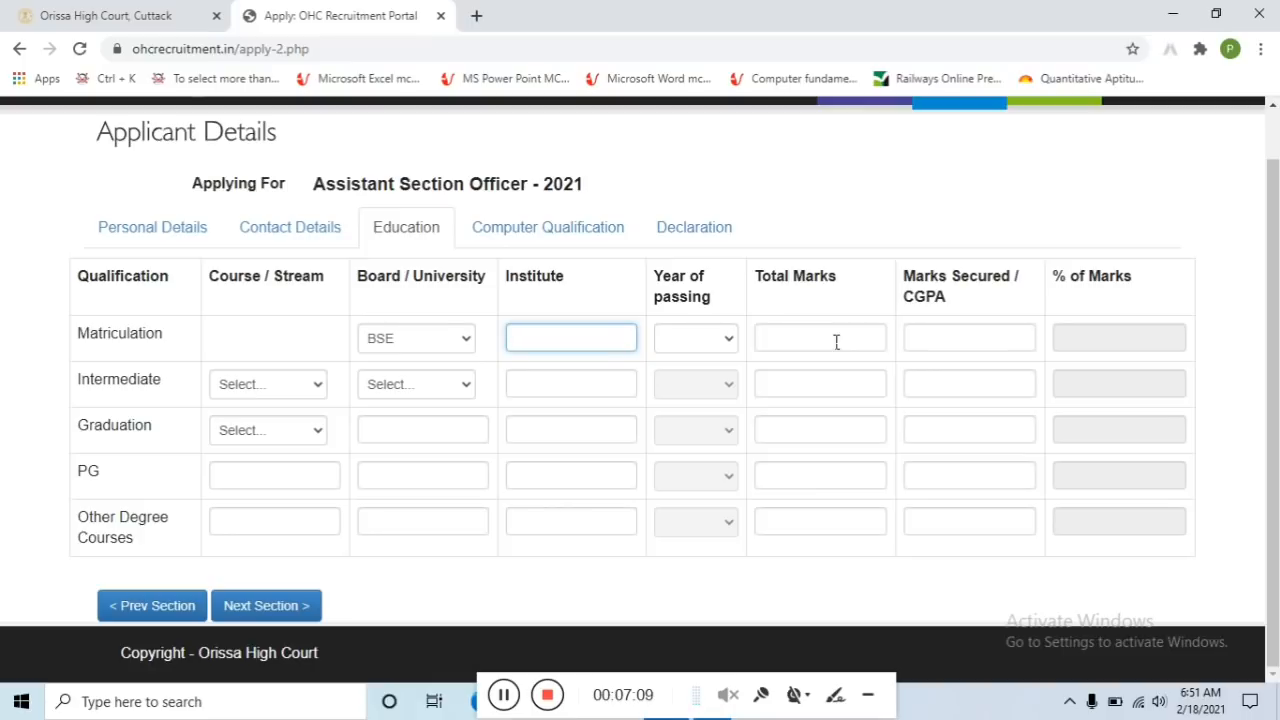
type("berhamopur")
key("BackSpace")
key("BackSpace")
key("BackSpace")
key("BackSpace")
key("BackSpace")
key("BackSpace")
key("BackSpace")
type("CITY HIGH SCHOOL")
Set the Matriculation passing year to 2007 and total marks to 750, with 400 secured
left_click(720, 339)
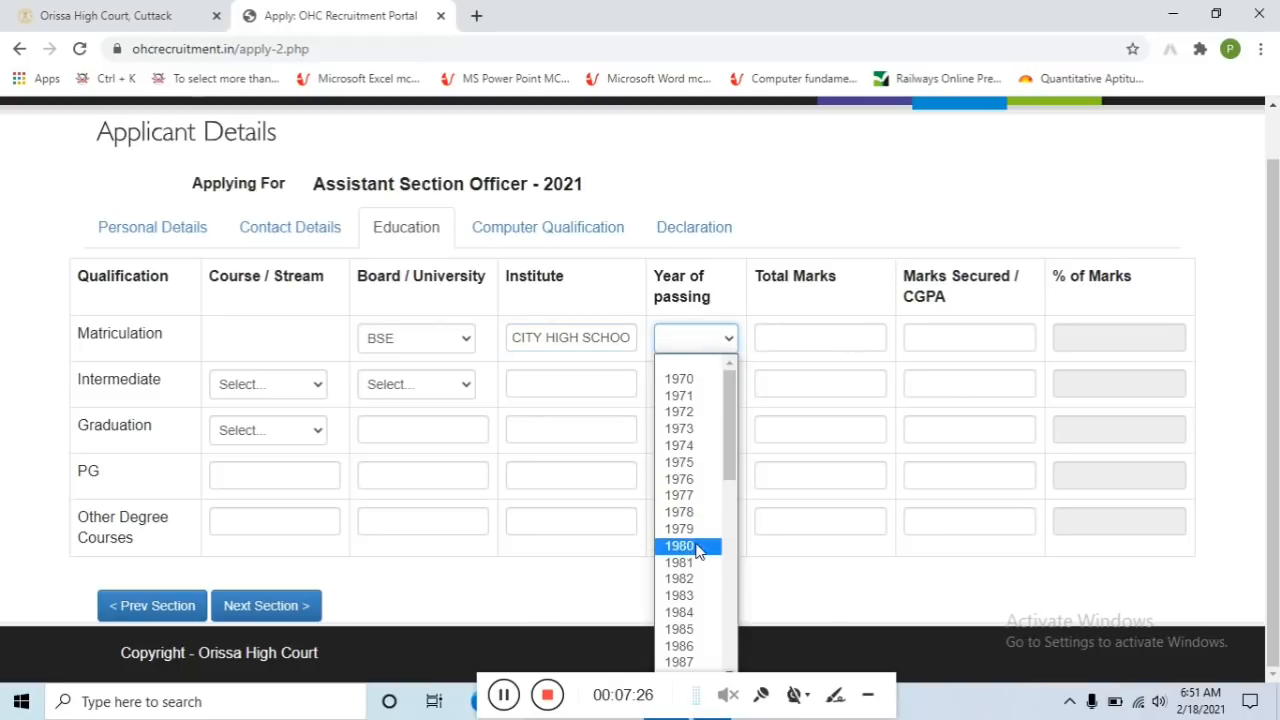
scroll(692, 560, "down", 4)
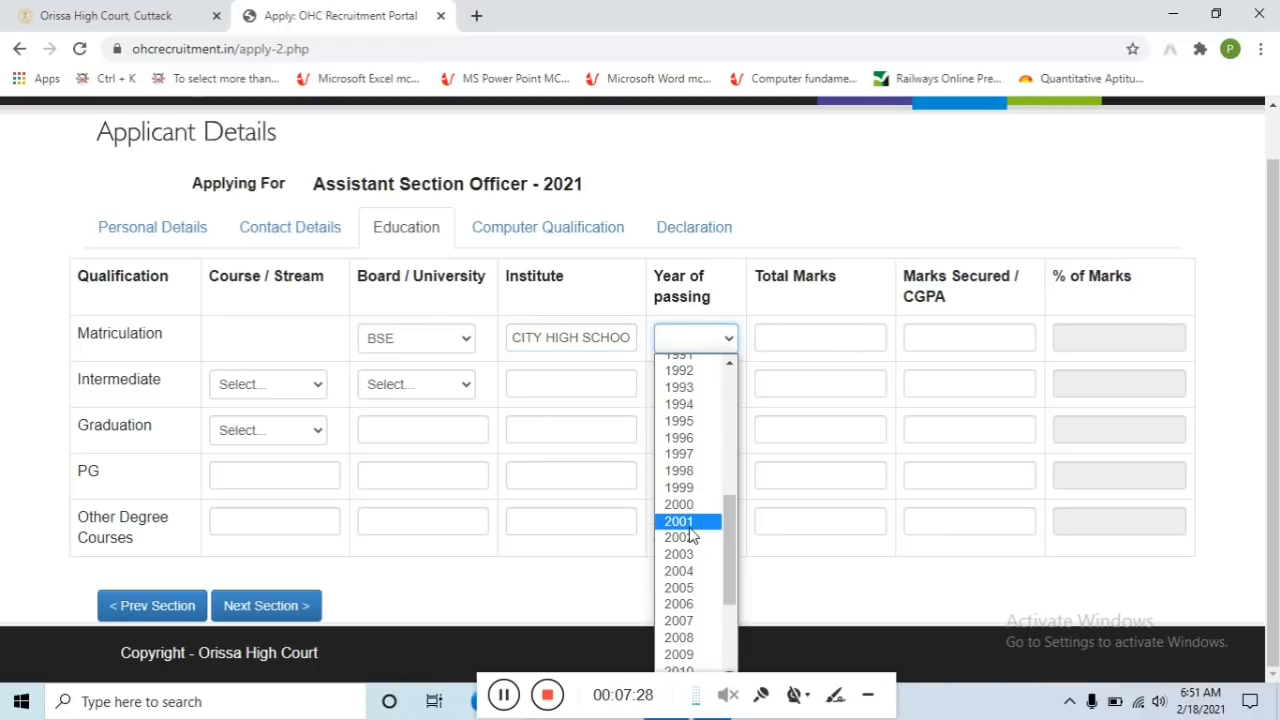
scroll(694, 530, "down", 2)
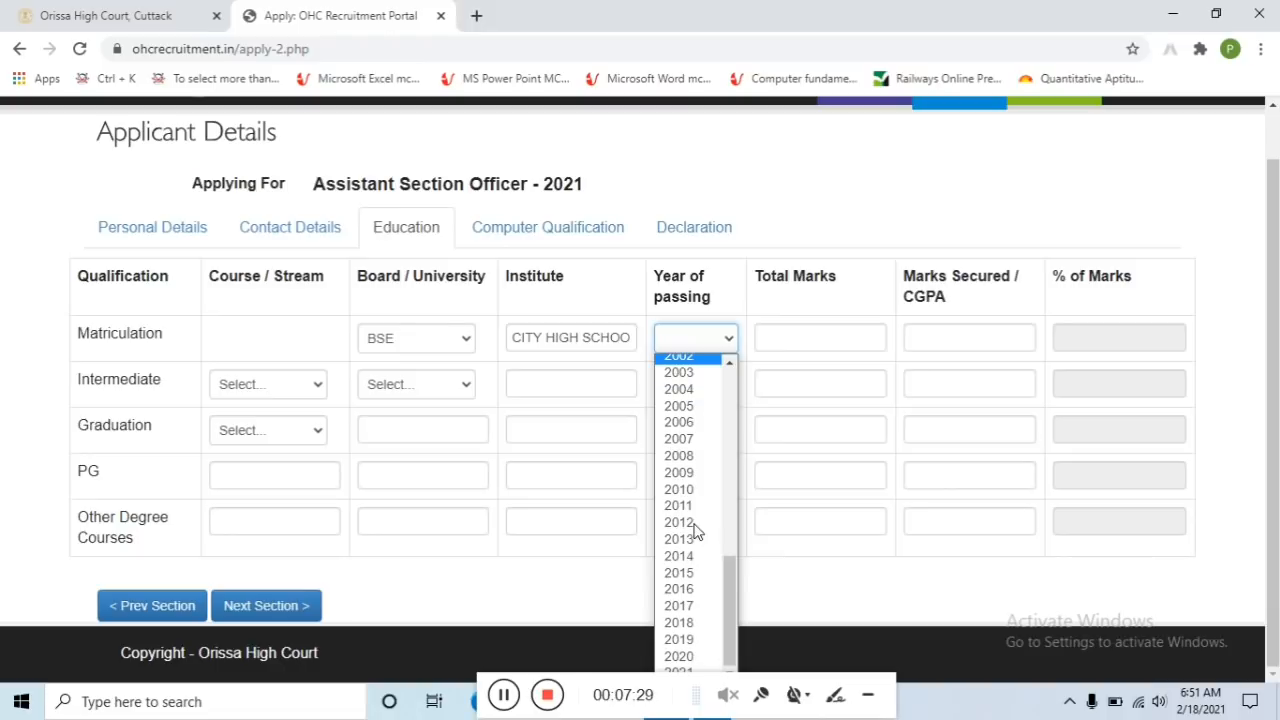
left_click(683, 440)
left_click(818, 342)
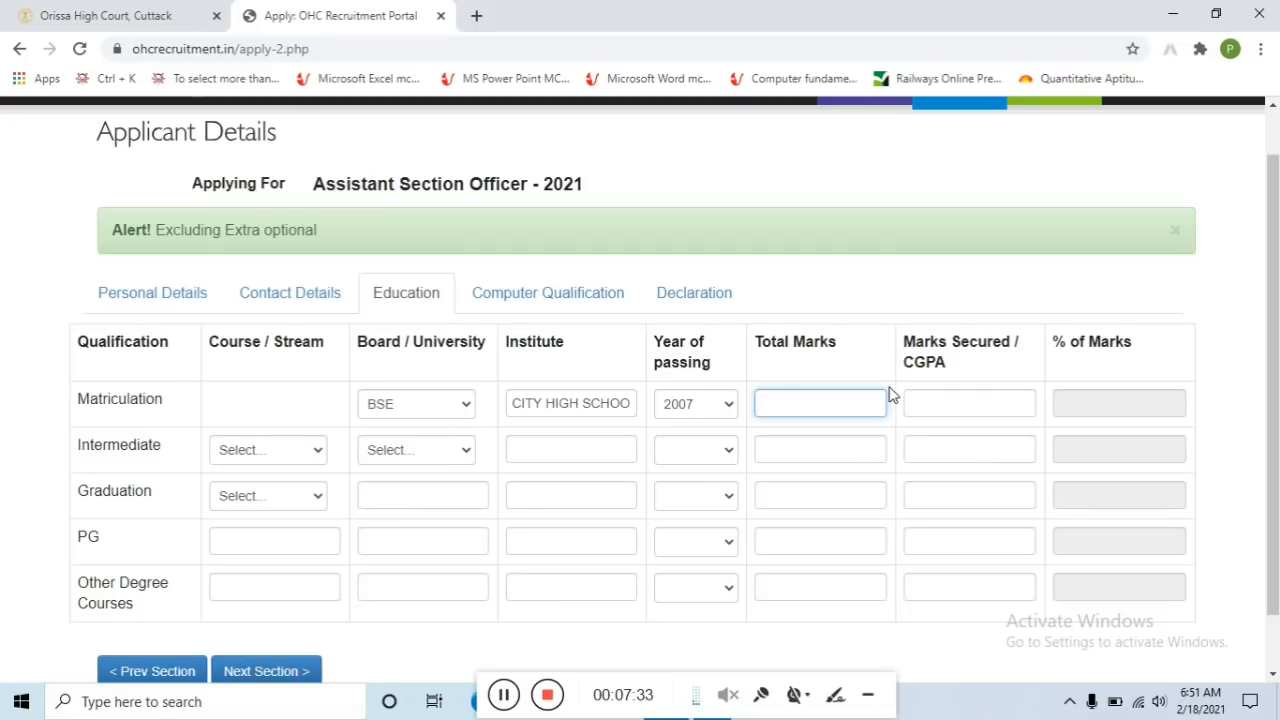
type("600")
key("BackSpace")
type("750")
left_click(940, 413)
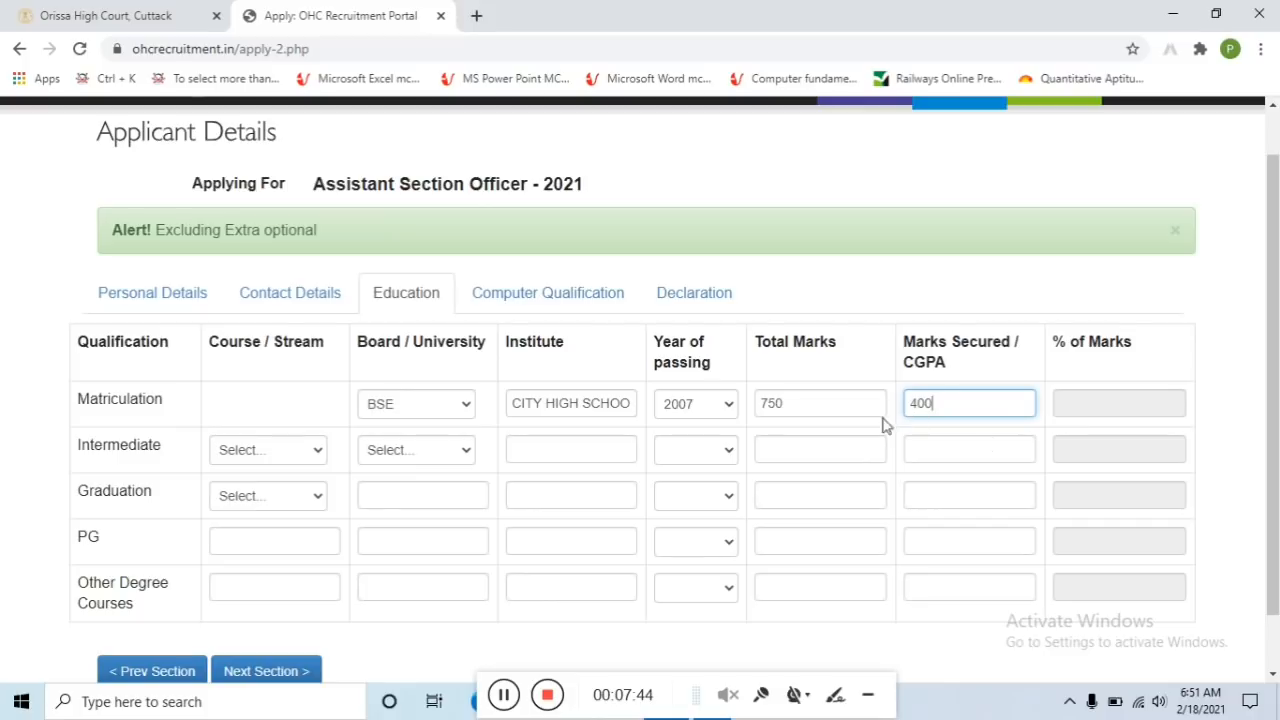
left_click(290, 452)
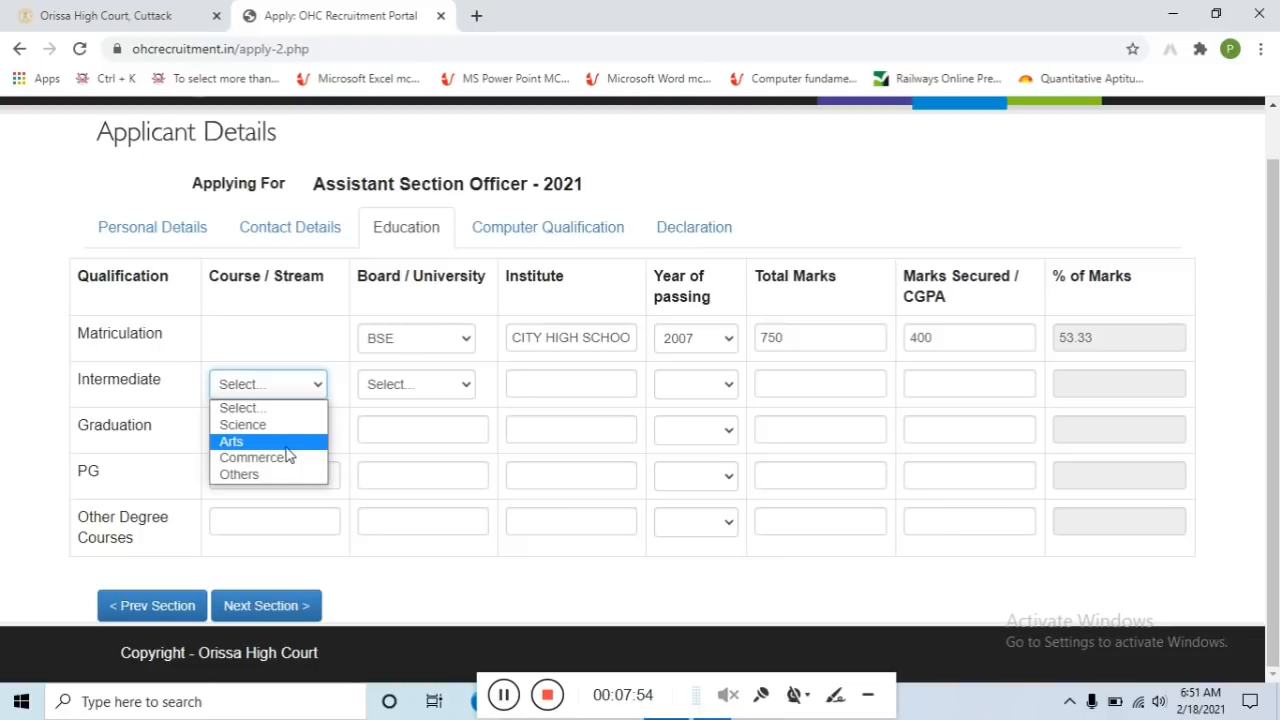
Set the Intermediate row to Science stream, CHSE board, and institute CITY COLLEGE
left_click(265, 428)
left_click(287, 393)
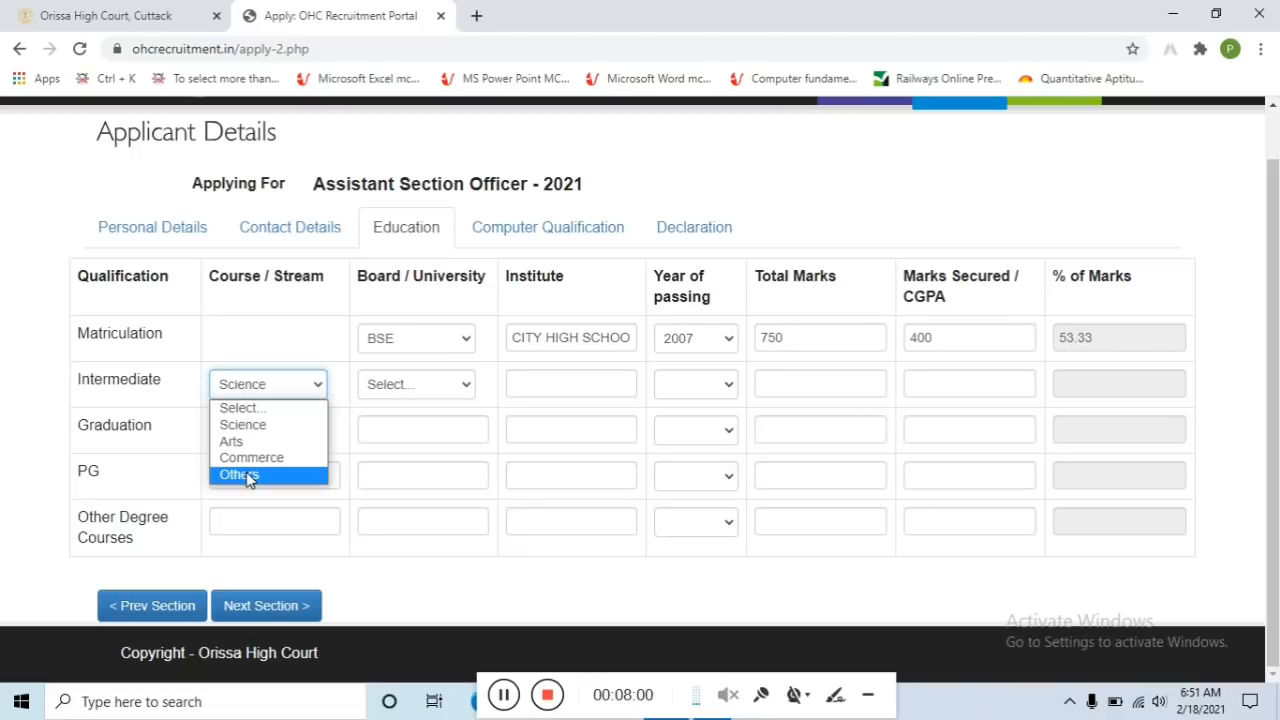
left_click(255, 425)
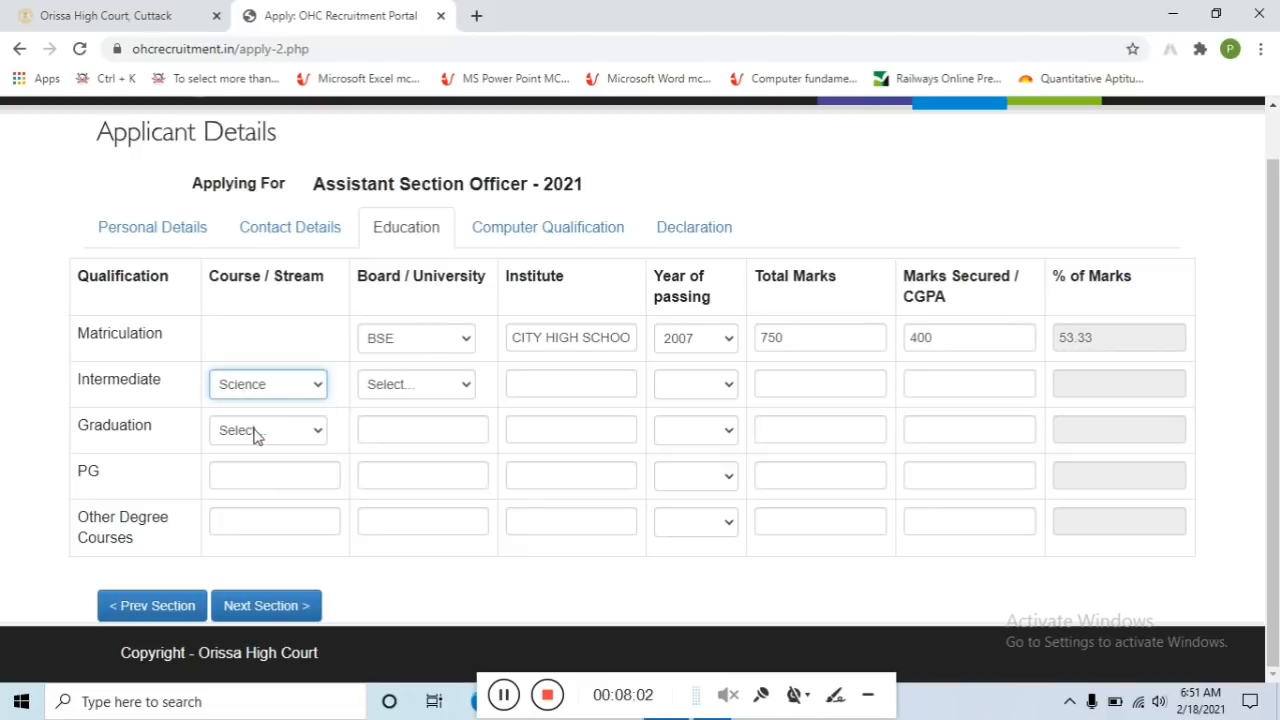
left_click(401, 389)
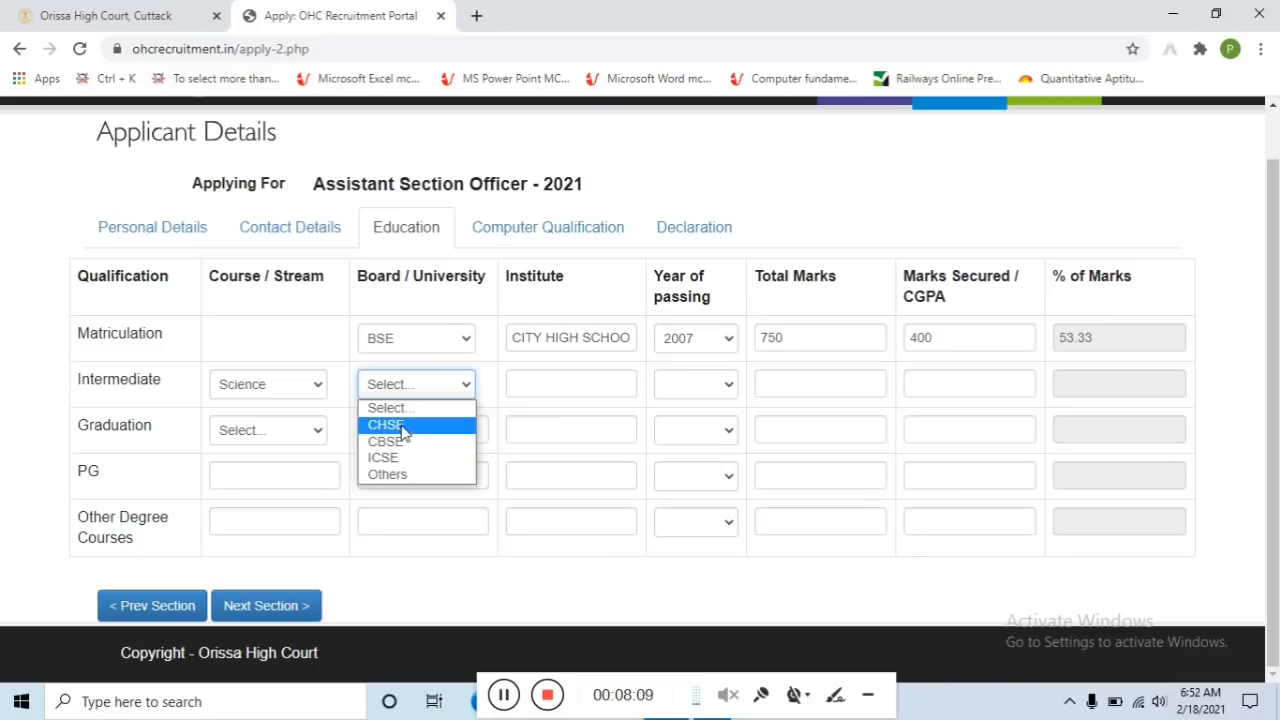
left_click(404, 427)
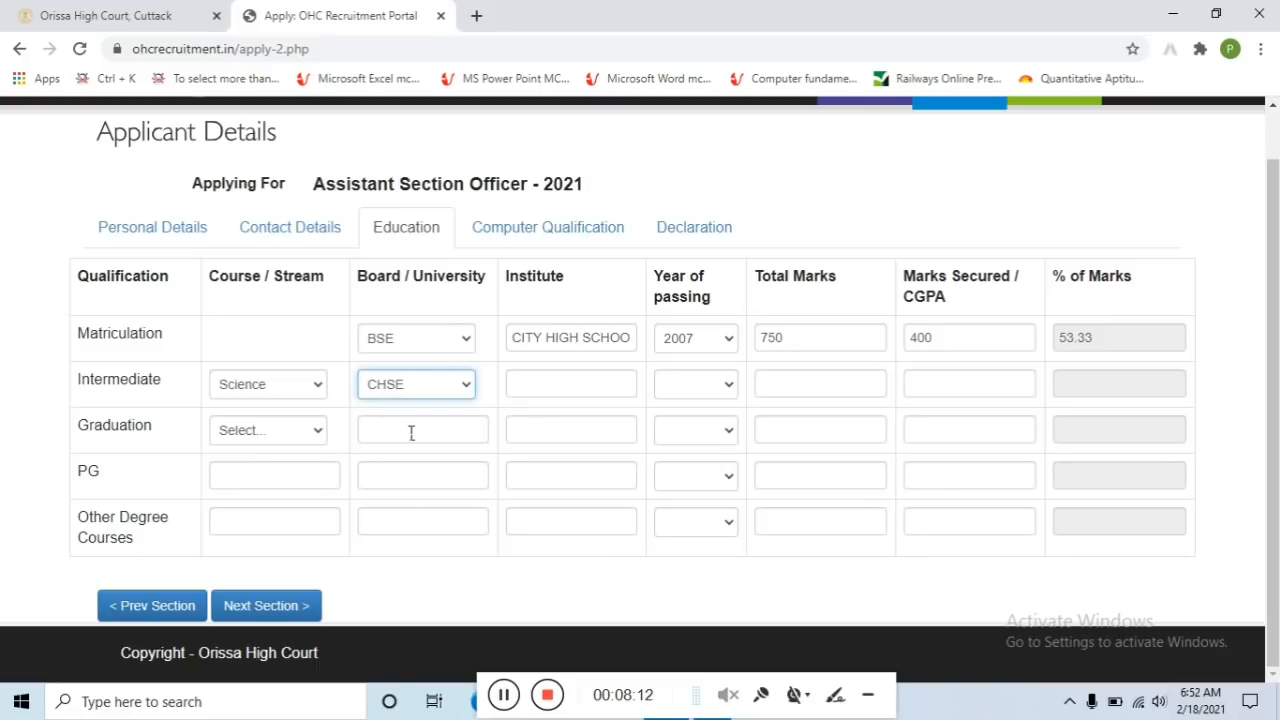
left_click(573, 388)
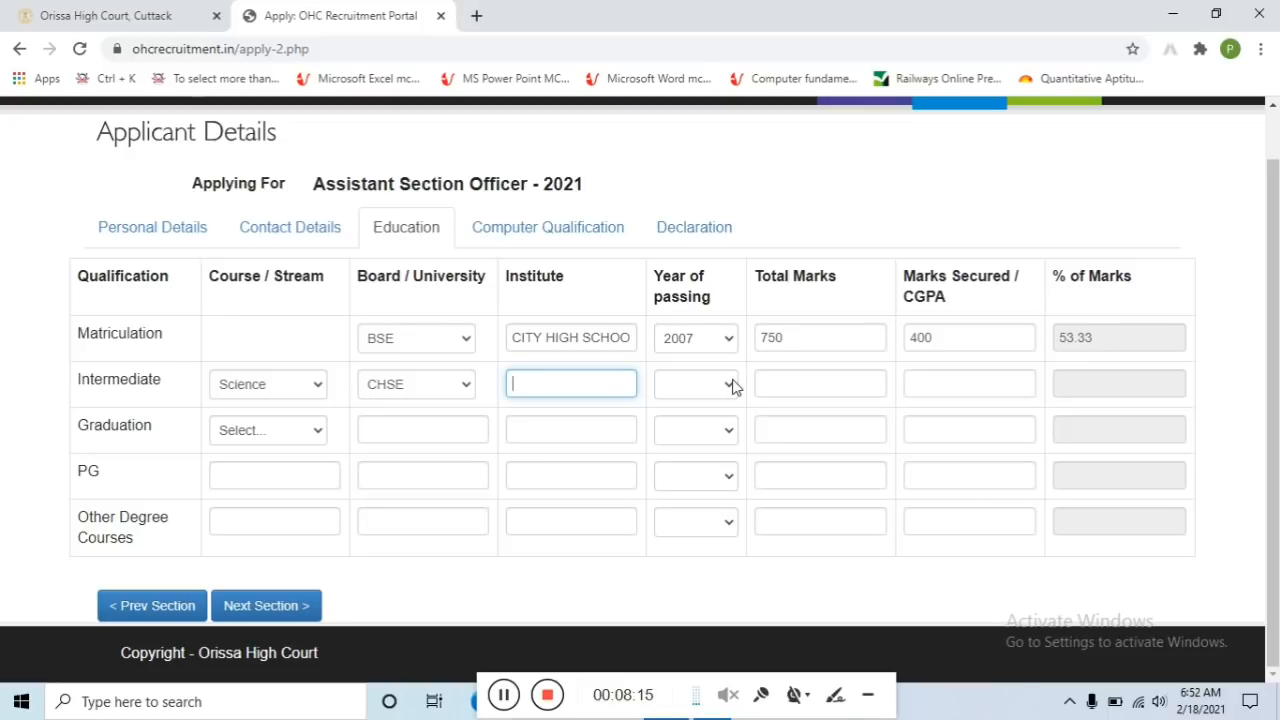
type("CITY COLLEGE")
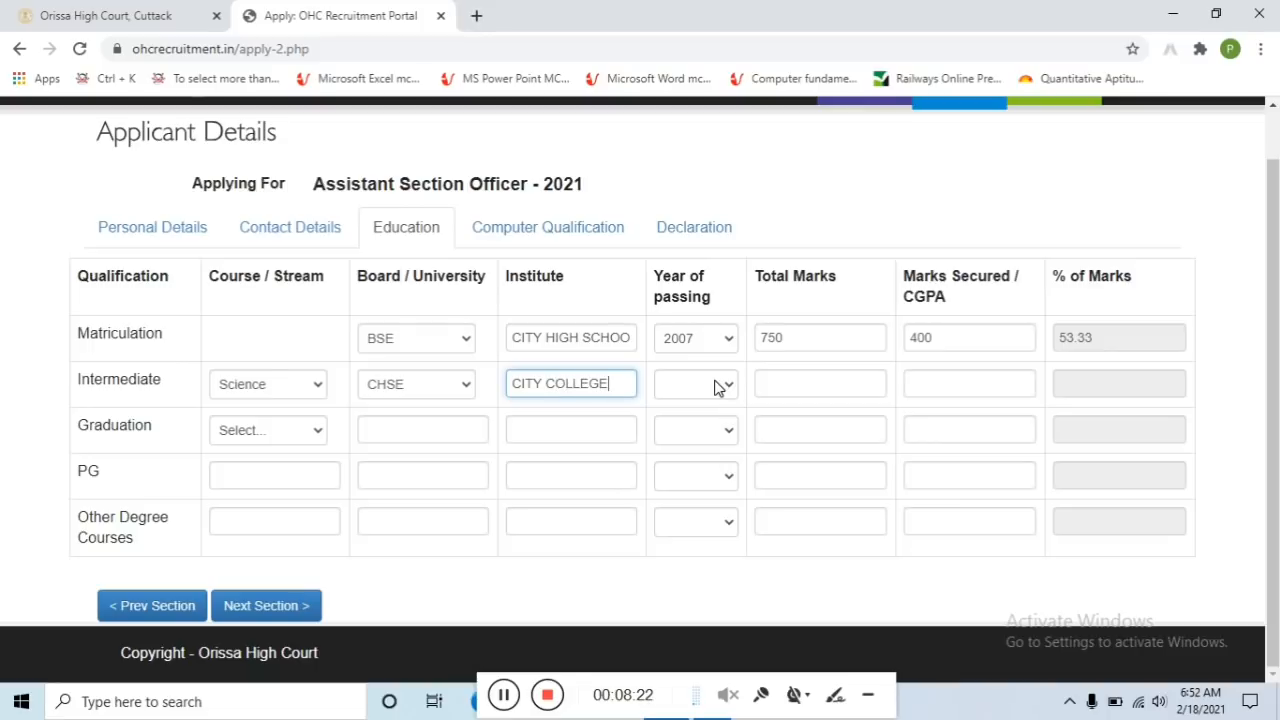
Set the Intermediate passing year to 2009 and total marks to 600
left_click(718, 388)
left_click(679, 457)
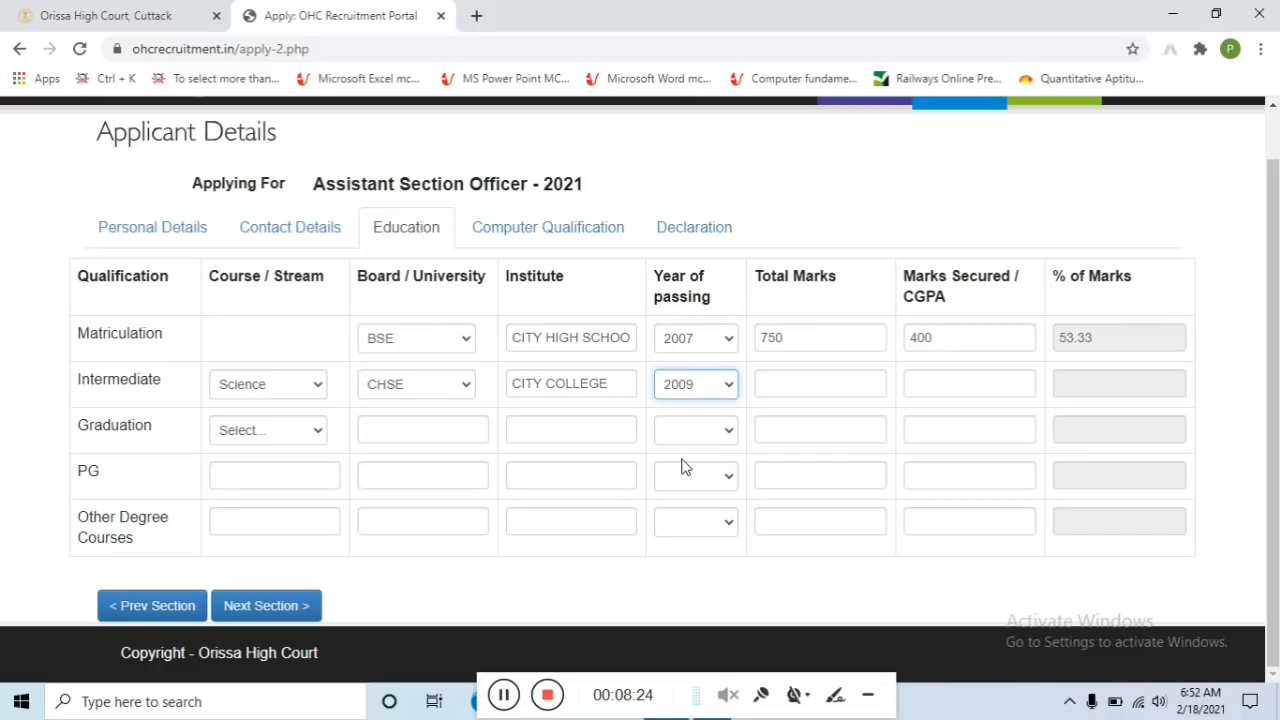
left_click(780, 388)
type("600")
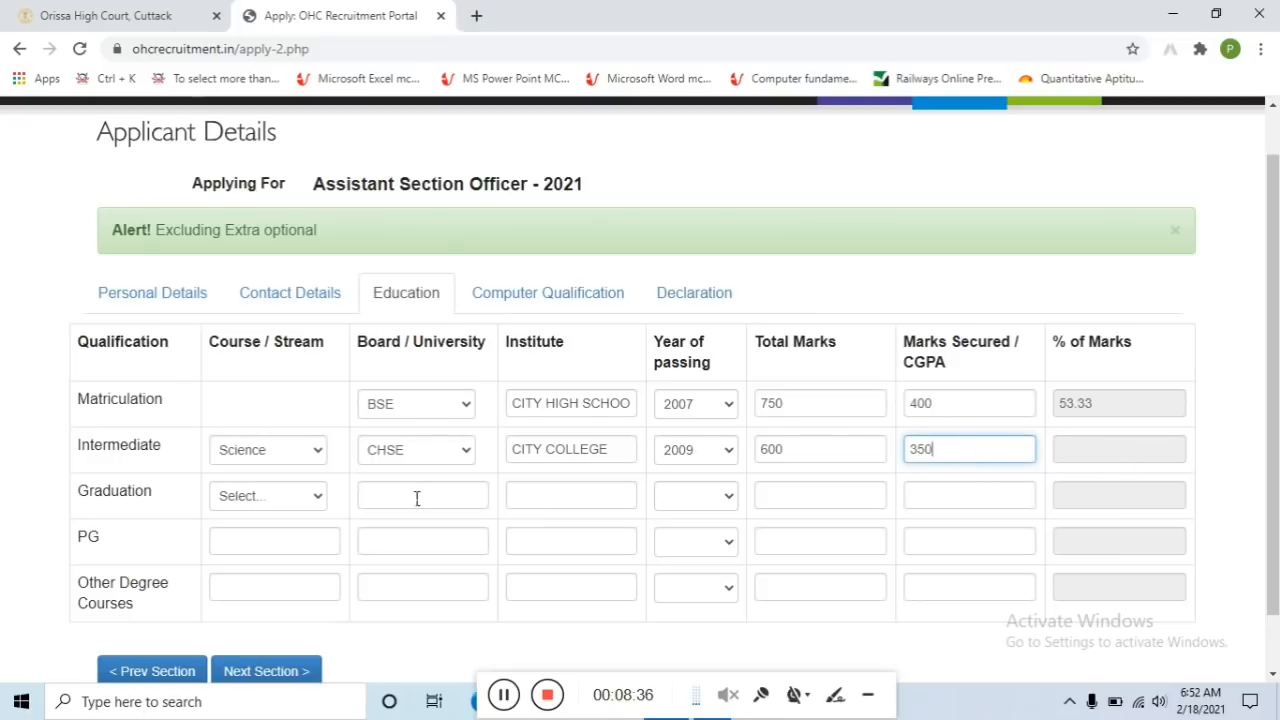
left_click(292, 506)
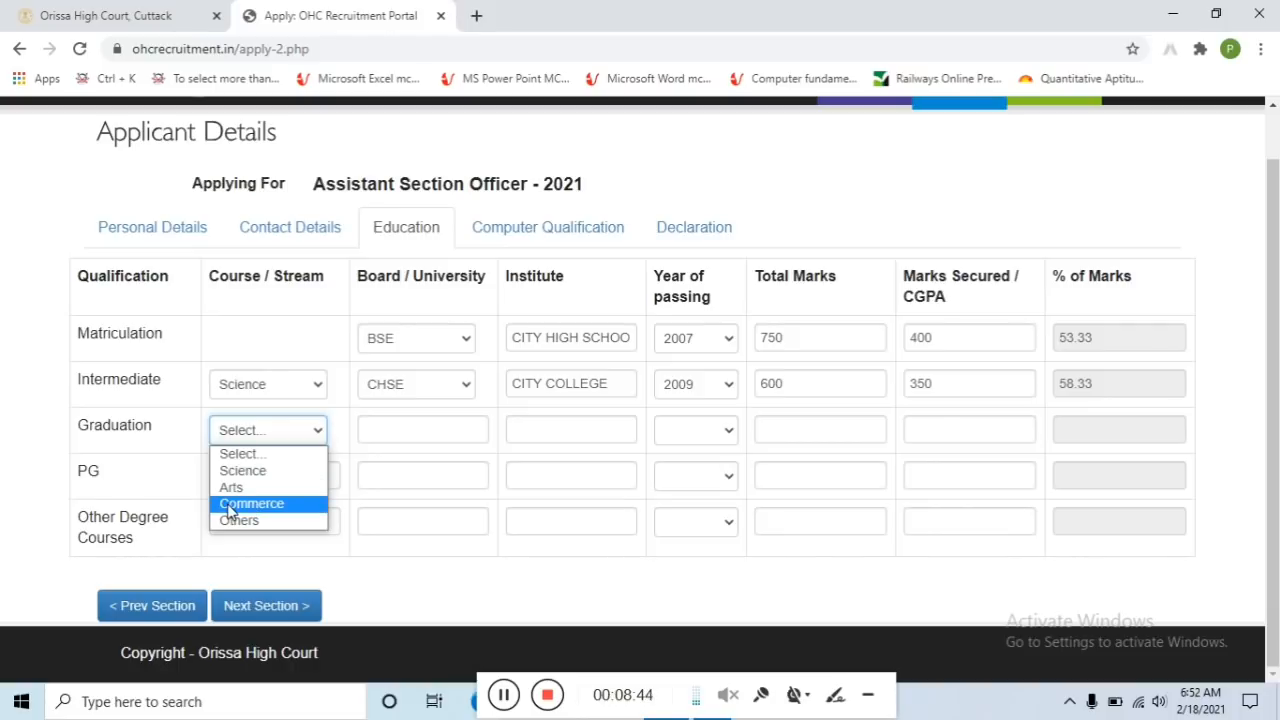
Set the Graduation stream to Others, university BERHAMPUR UNIVERSITY, institute HI-TECH INSTITUTE
left_click(272, 470)
left_click(275, 430)
left_click(262, 520)
left_click(413, 438)
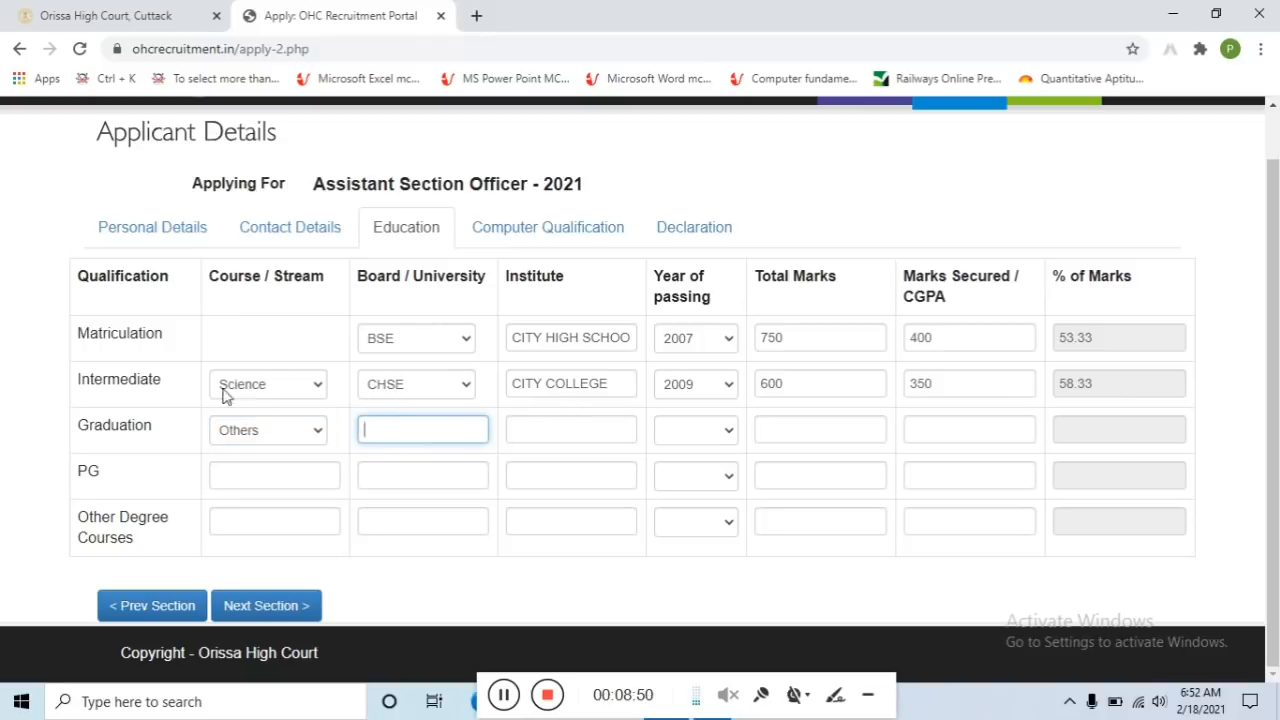
type("BERHAM")
type("PUR")
type(" UNIVER")
type("SITY")
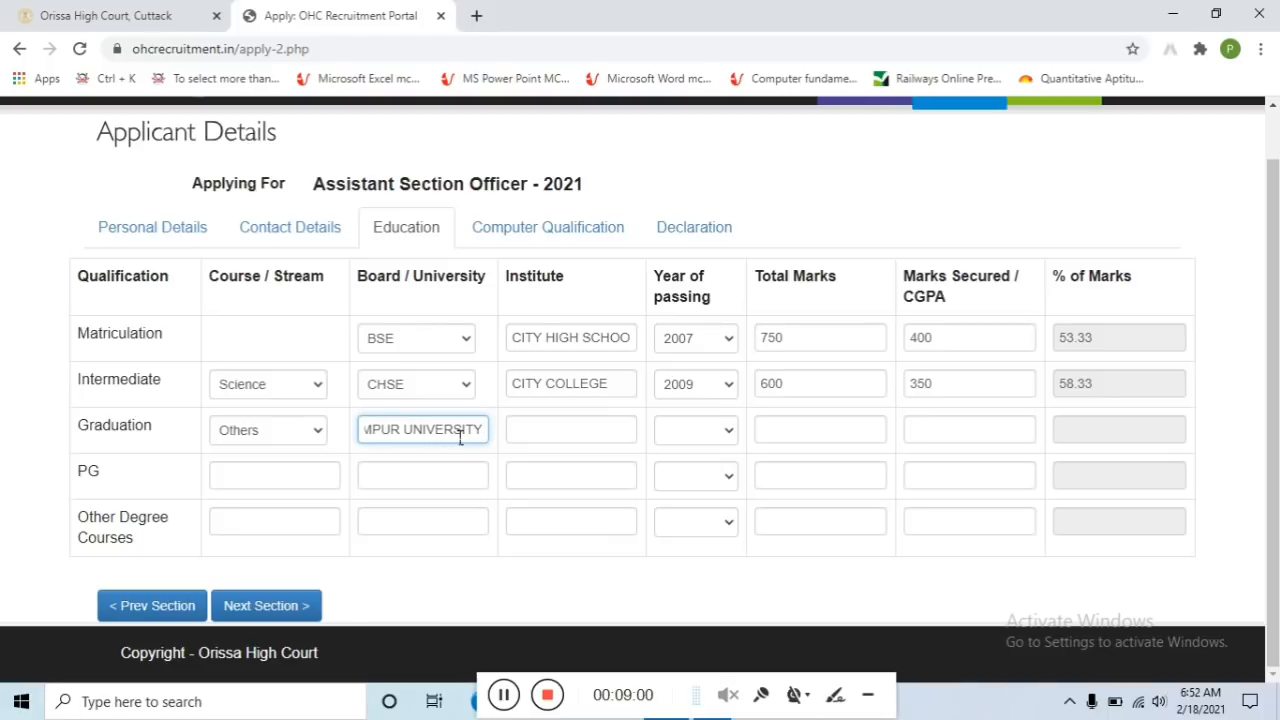
left_click(543, 437)
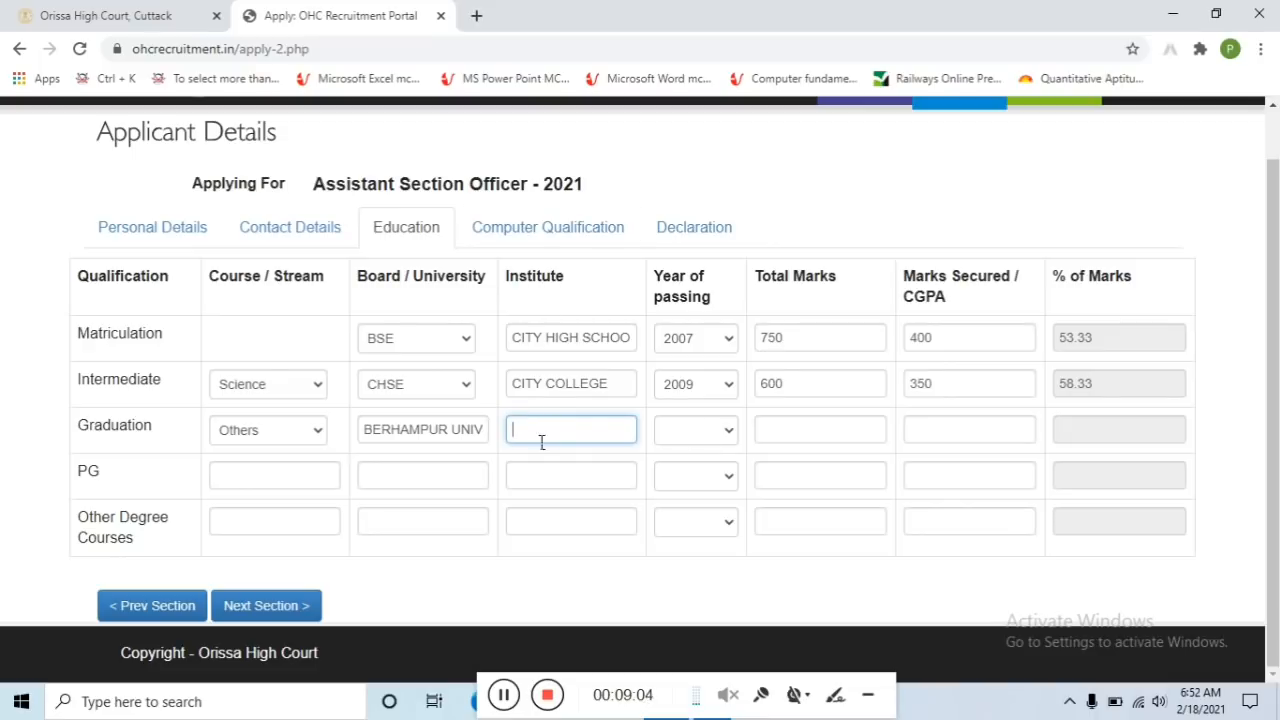
type("HI-TECH INSTITUTE")
Set Graduation year 2012, total marks 2000 and 1406 secured, giving 70.30 percent
left_click(705, 434)
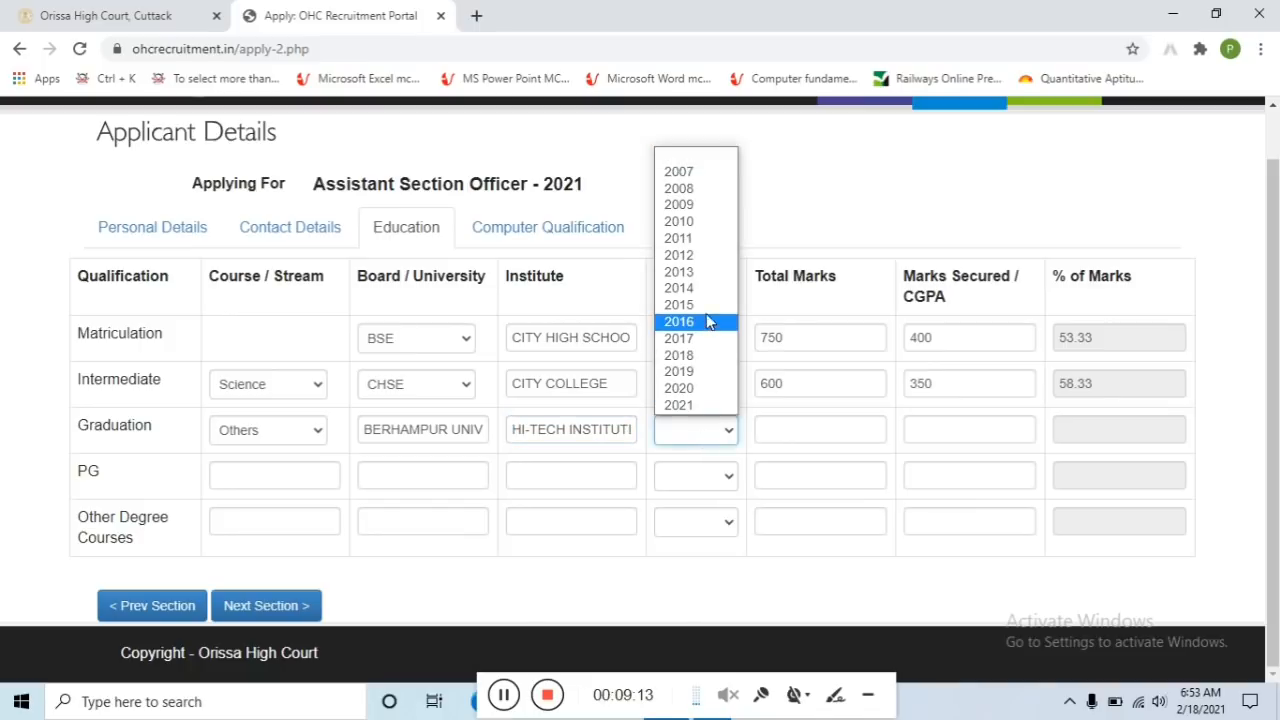
left_click(690, 256)
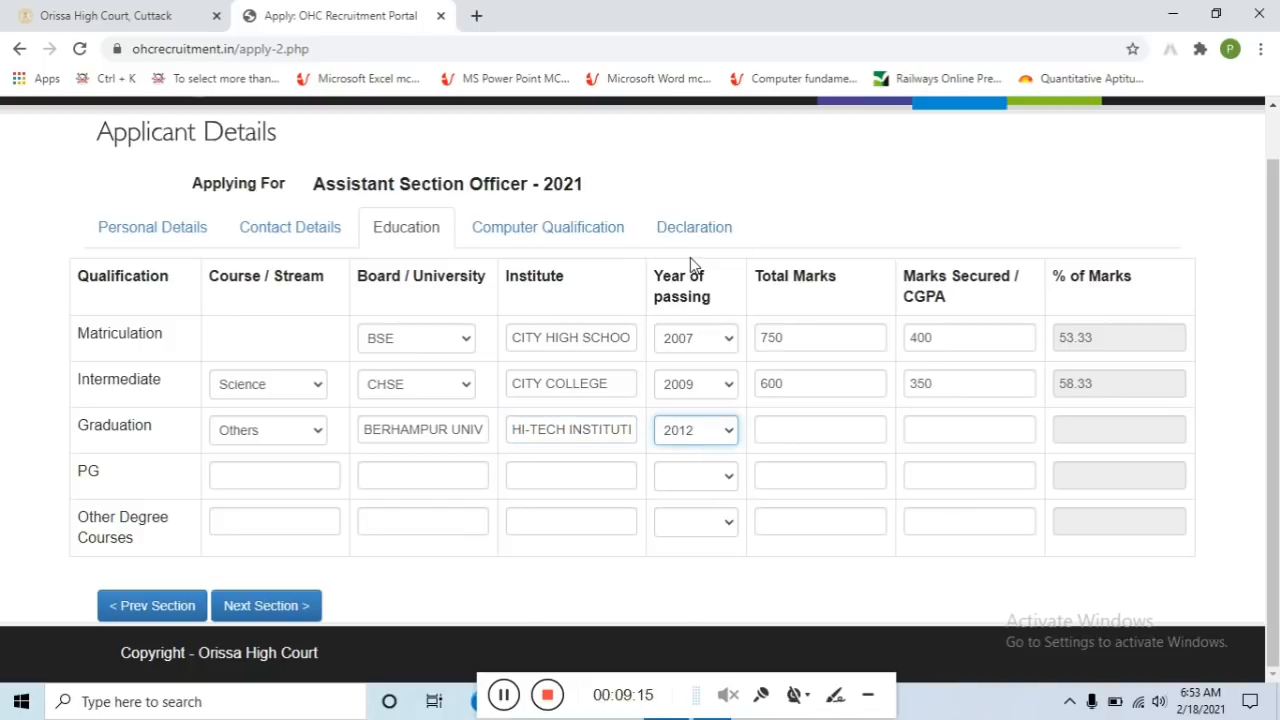
left_click(806, 432)
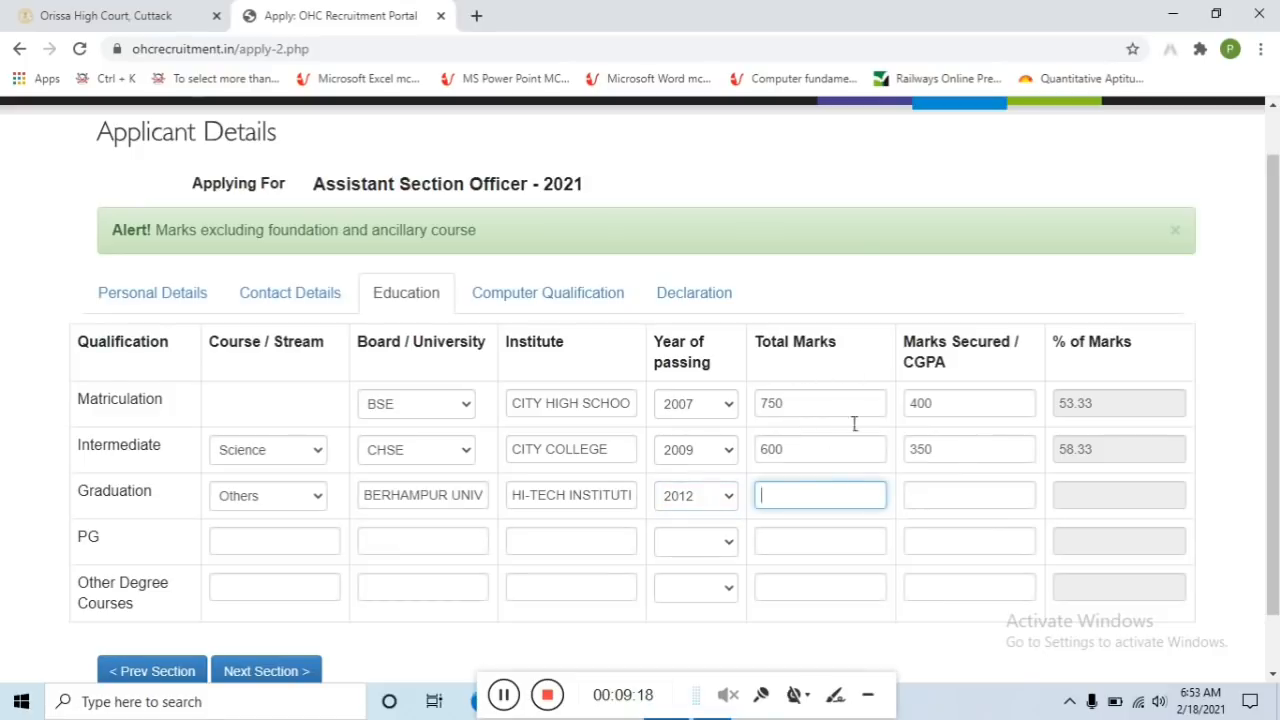
type("2000")
left_click(950, 495)
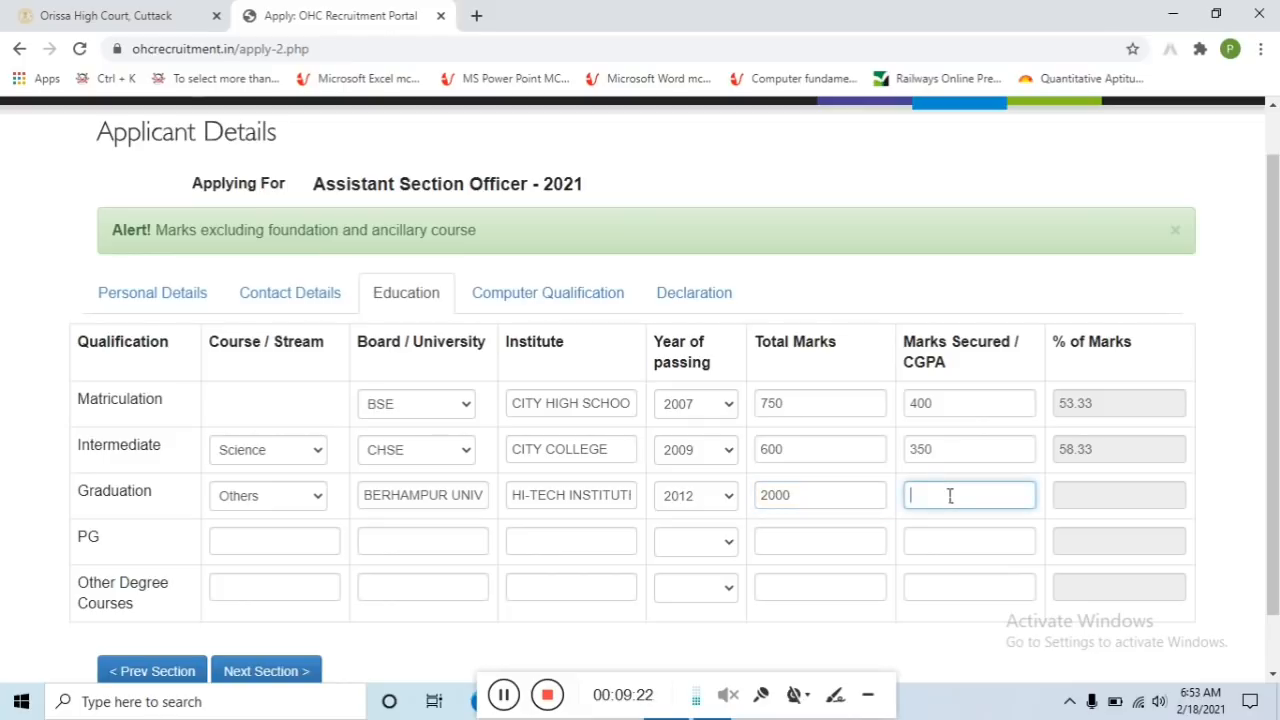
type("1406")
scroll(360, 544, "down", 1)
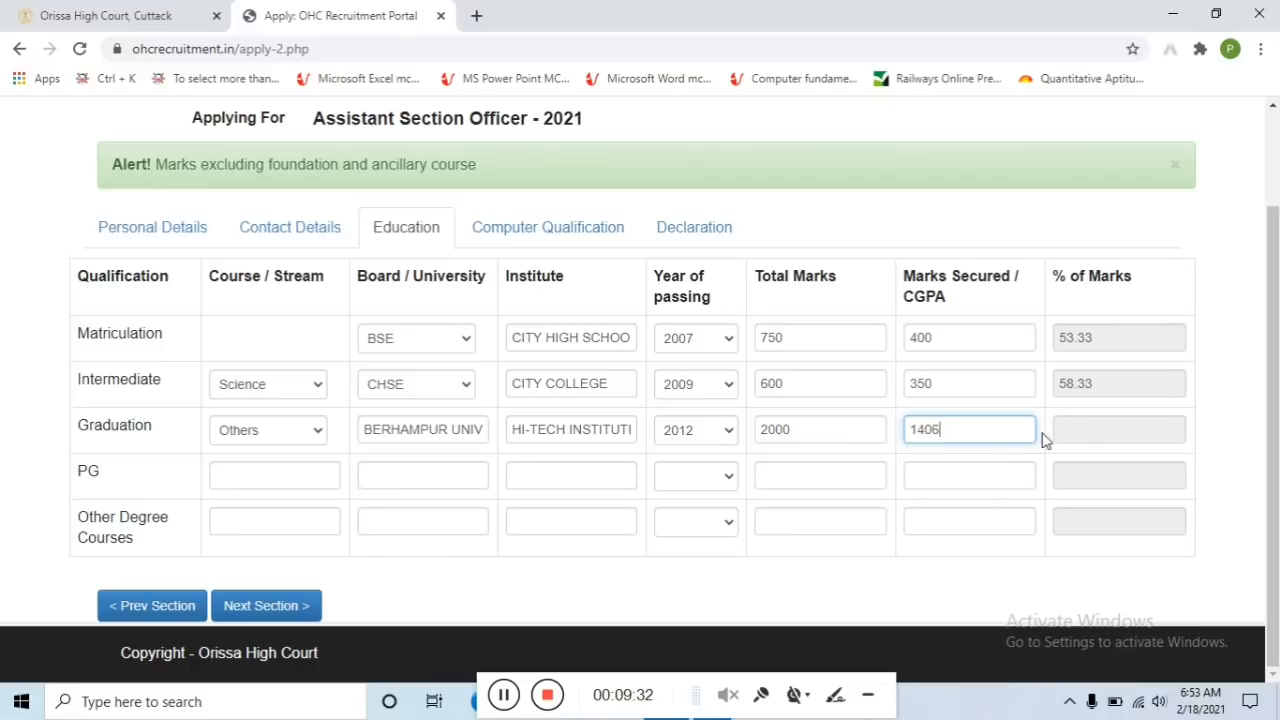
left_click(257, 477)
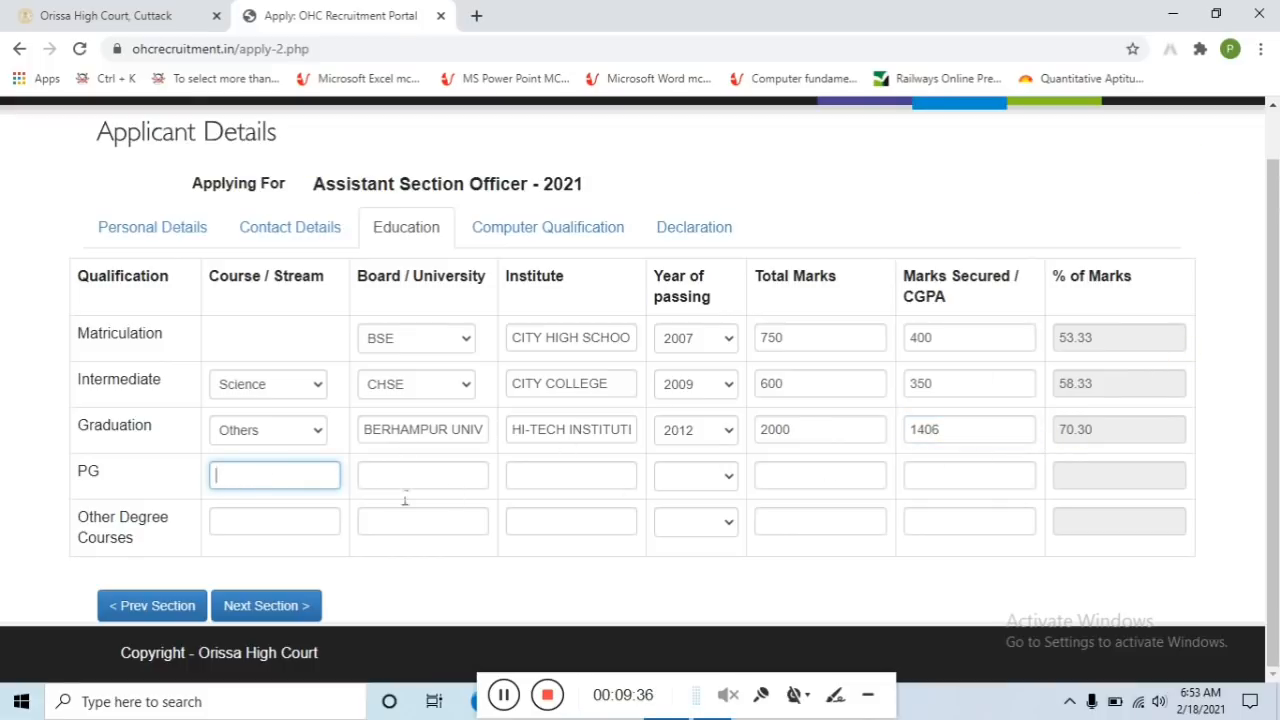
left_click(275, 607)
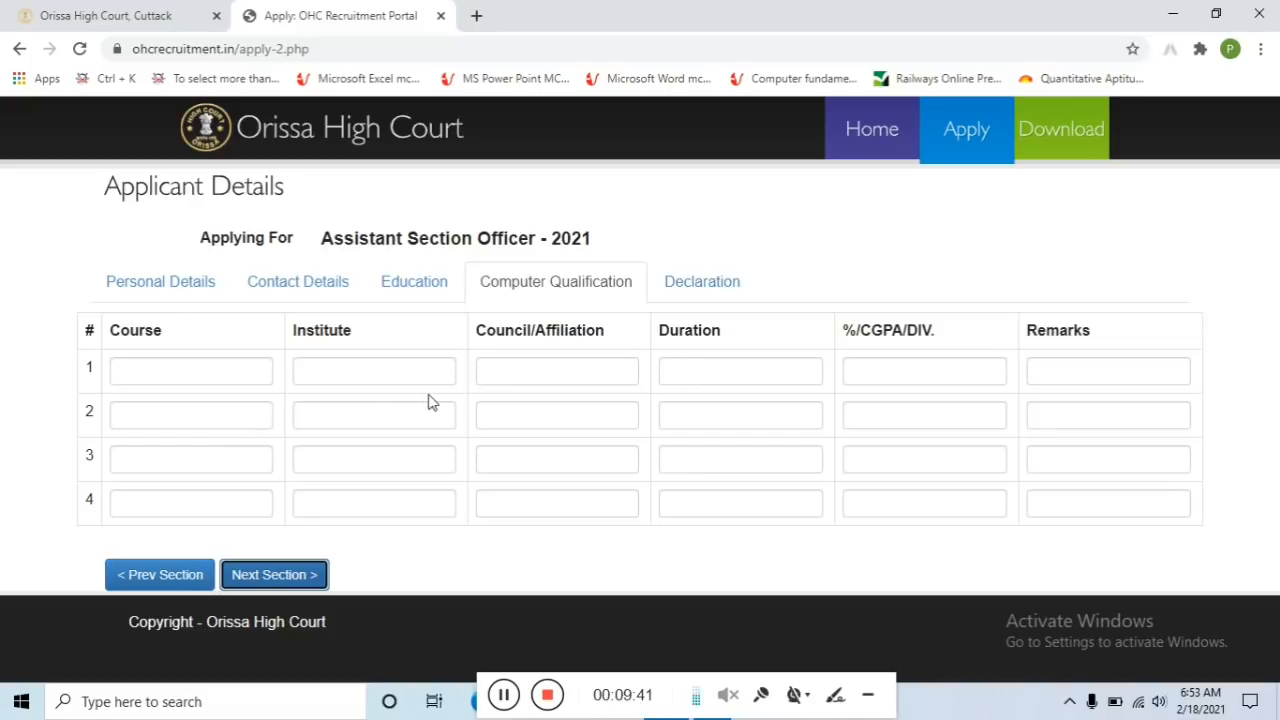
Enter BCA as the first computer course, with institute HI-TECH INSTITUTE
left_click(151, 383)
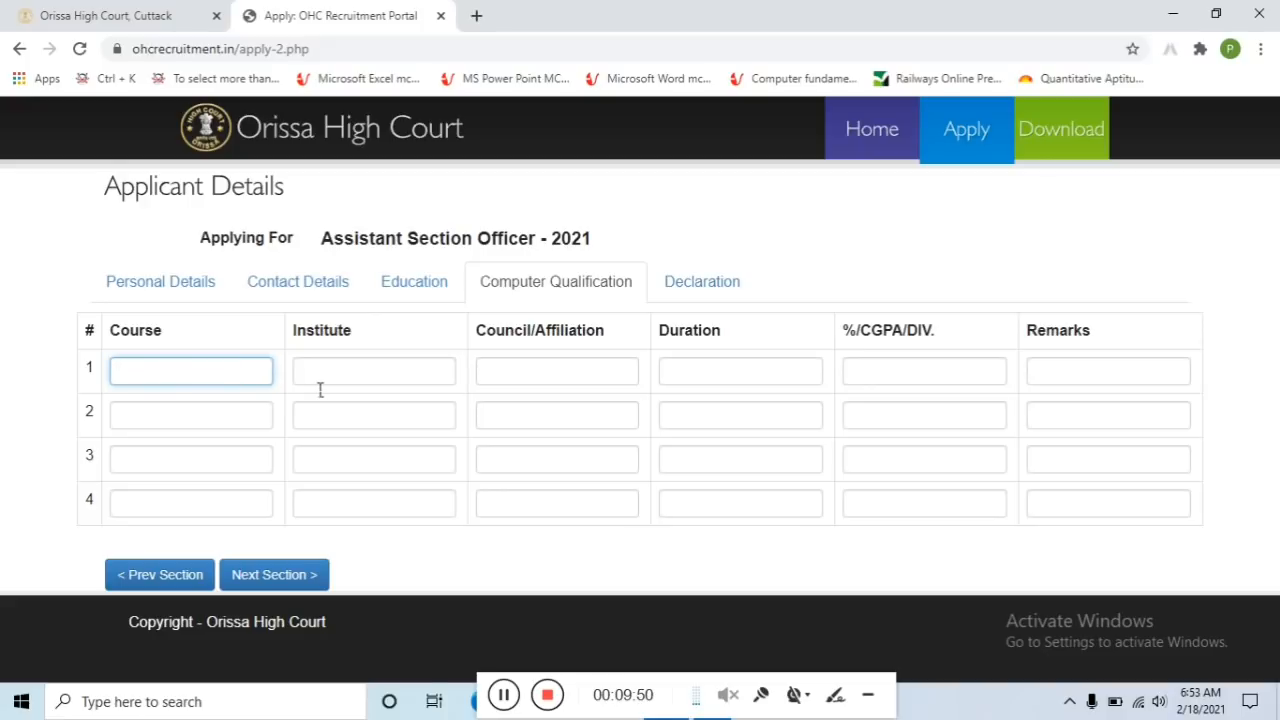
type("BCA")
left_click(367, 375)
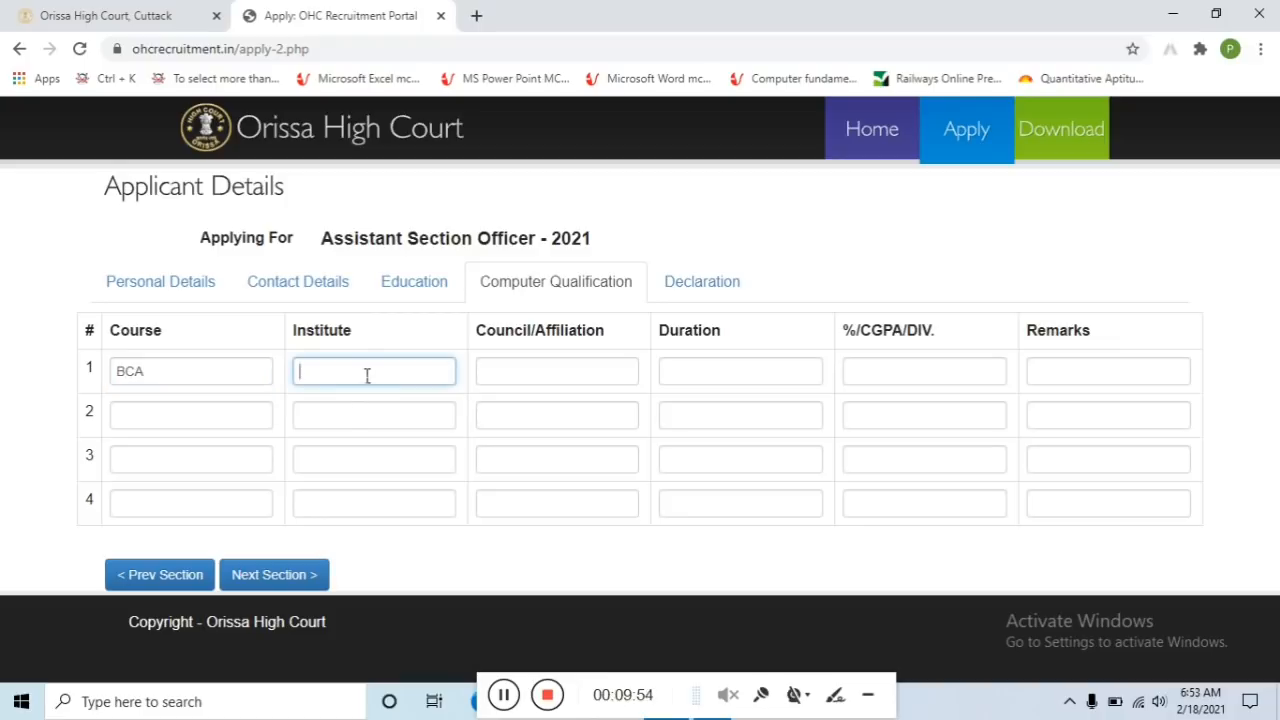
type("HI-TECH INSTITUTE")
Fill in BERHAMPUR UNIVERSITY affiliation, duration 3 and 60 percent, then continue to Declaration
left_click(529, 381)
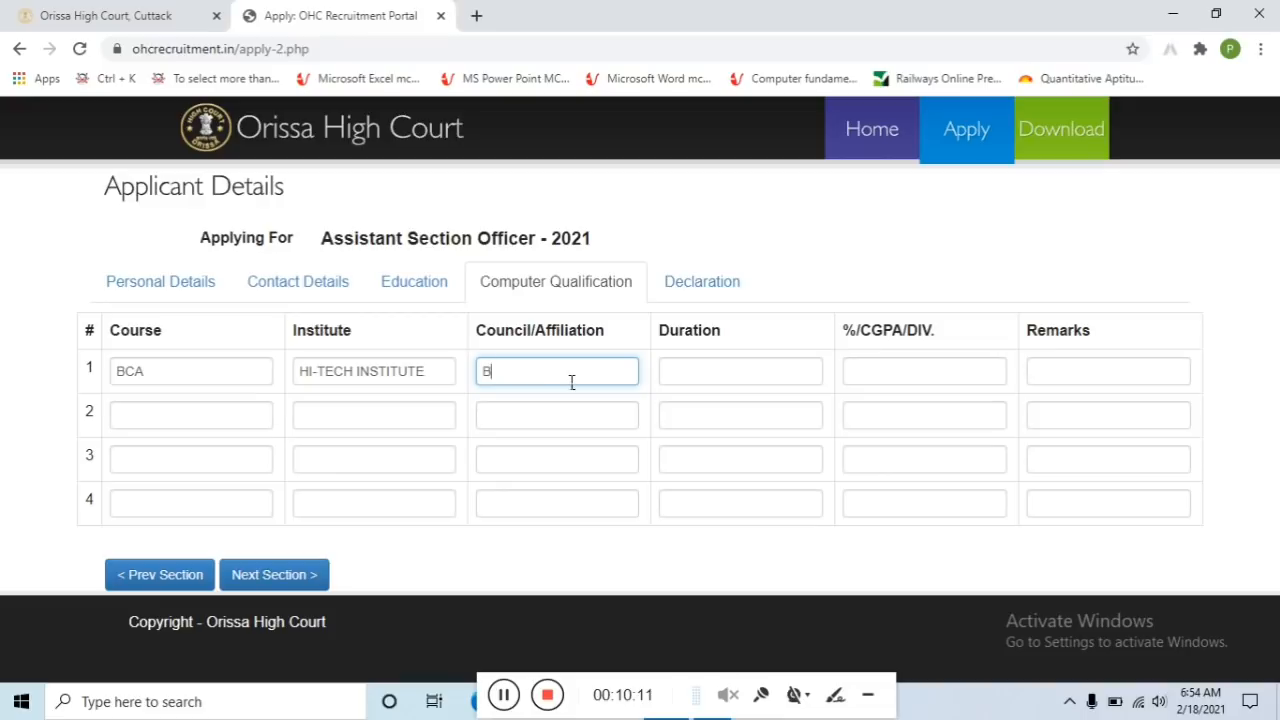
type("ERHAM")
key("BackSpace")
key("BackSpace")
key("BackSpace")
type("UNIVE")
type("RSU")
key("BackSpace")
type("ITY")
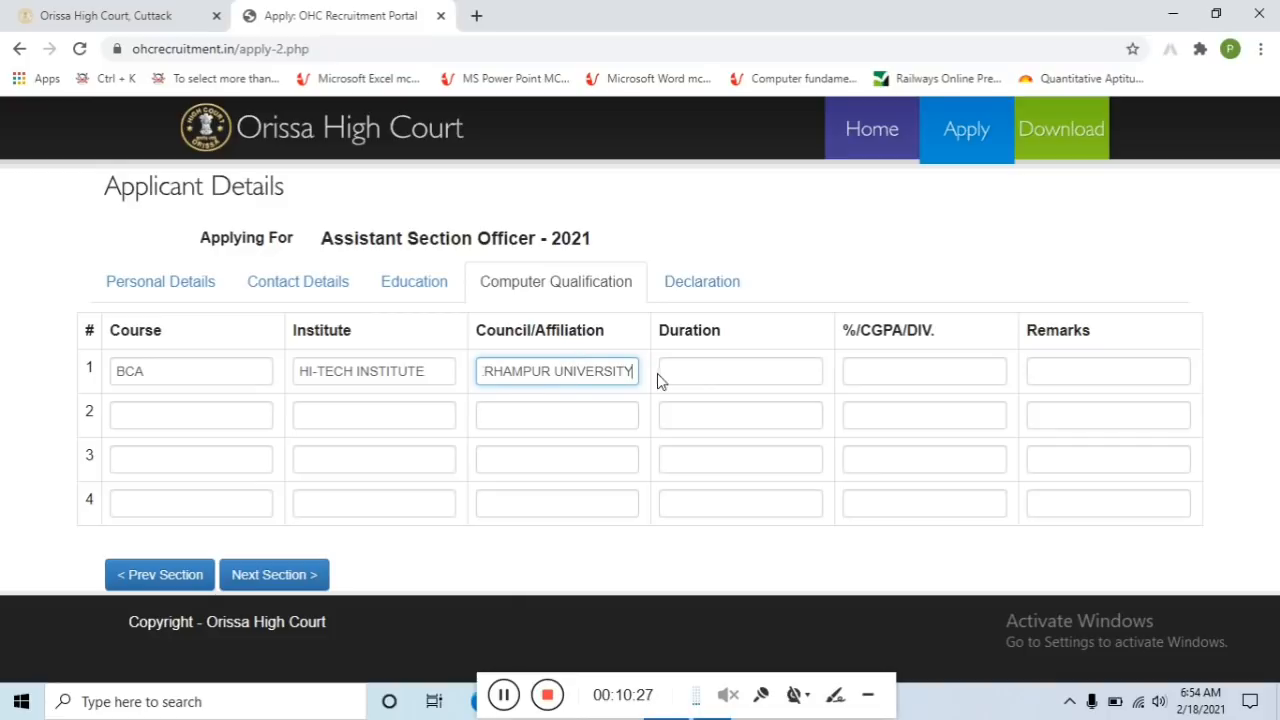
left_click(691, 374)
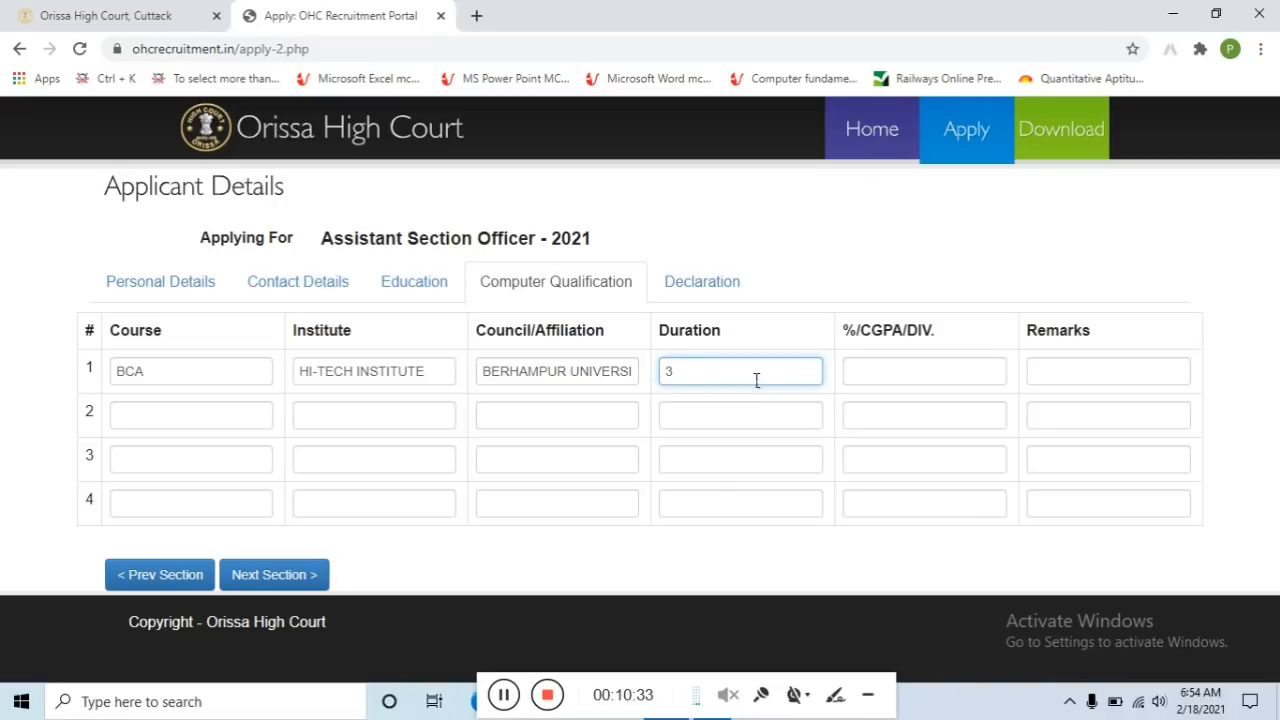
left_click(918, 372)
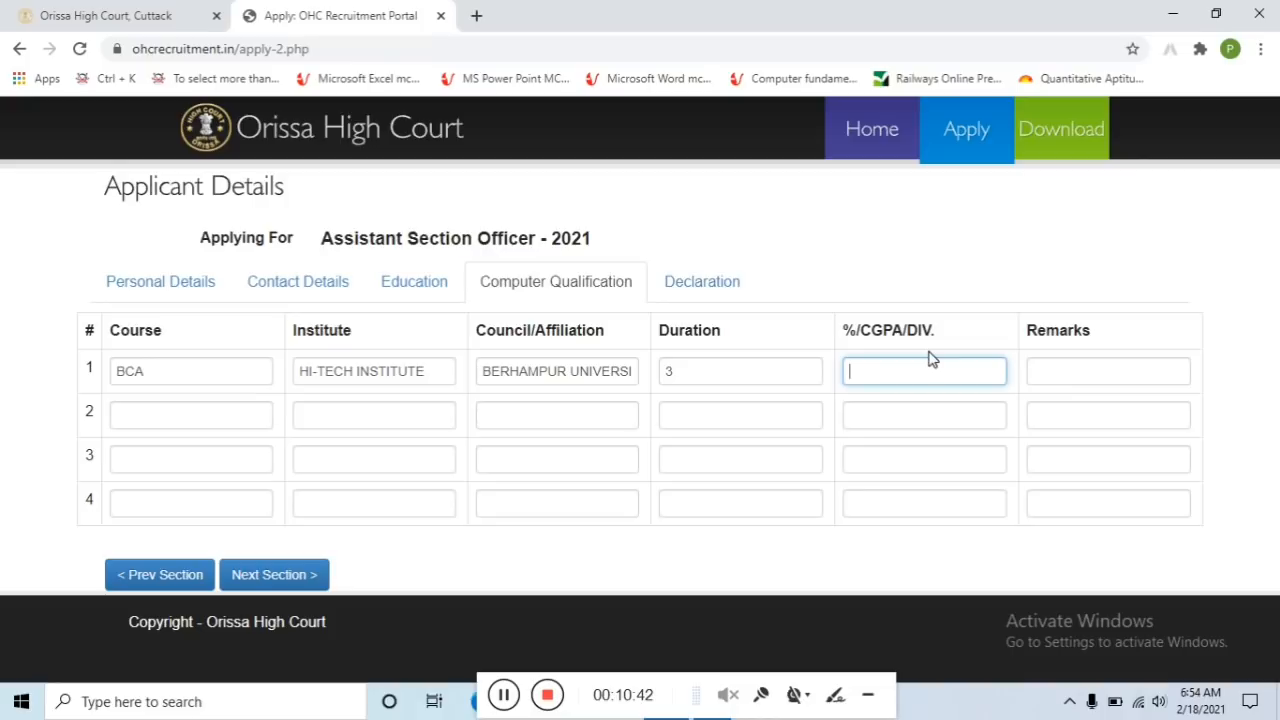
type("60")
left_click(281, 574)
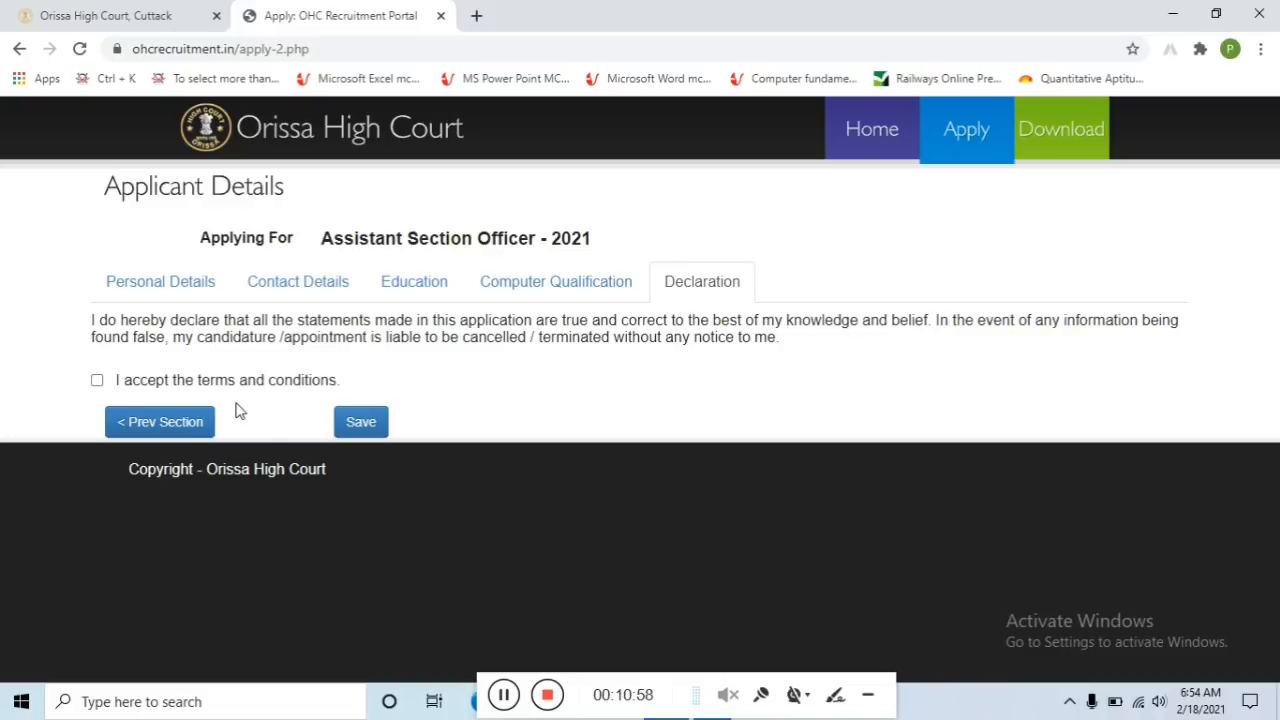
Accept the terms and conditions, save, and confirm proceeding to document upload
left_click(97, 384)
left_click(365, 422)
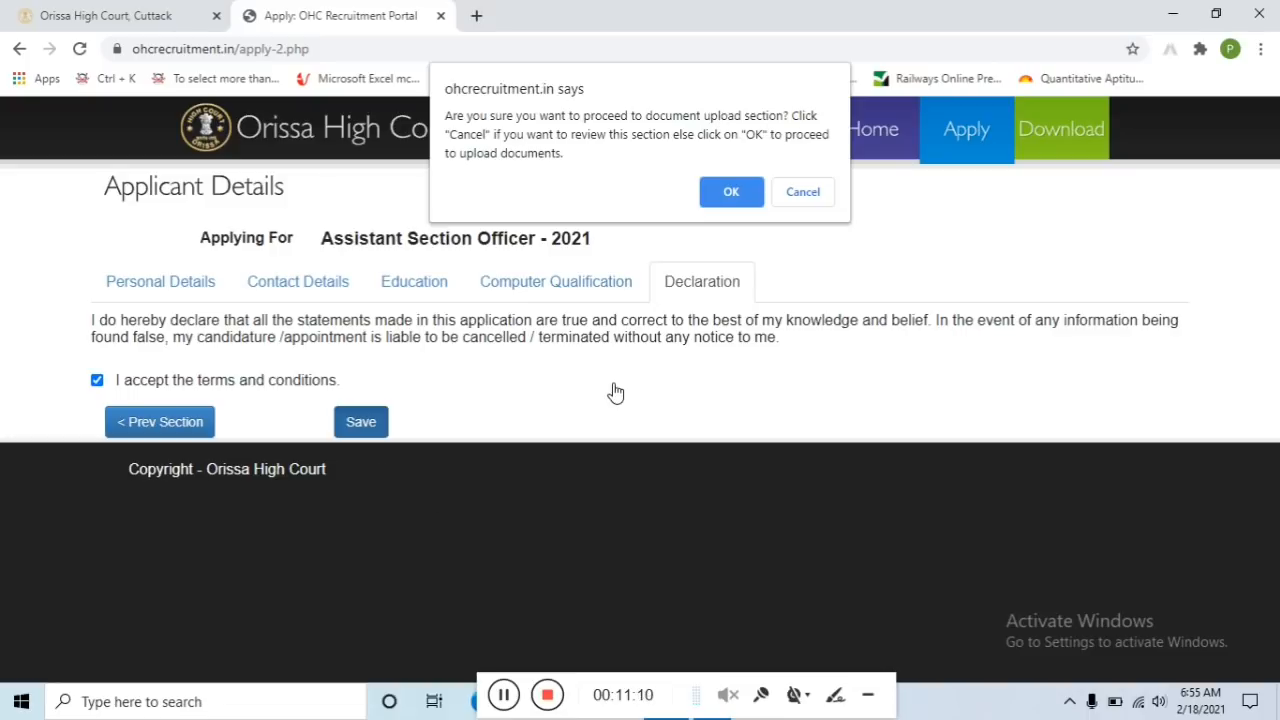
left_click(740, 191)
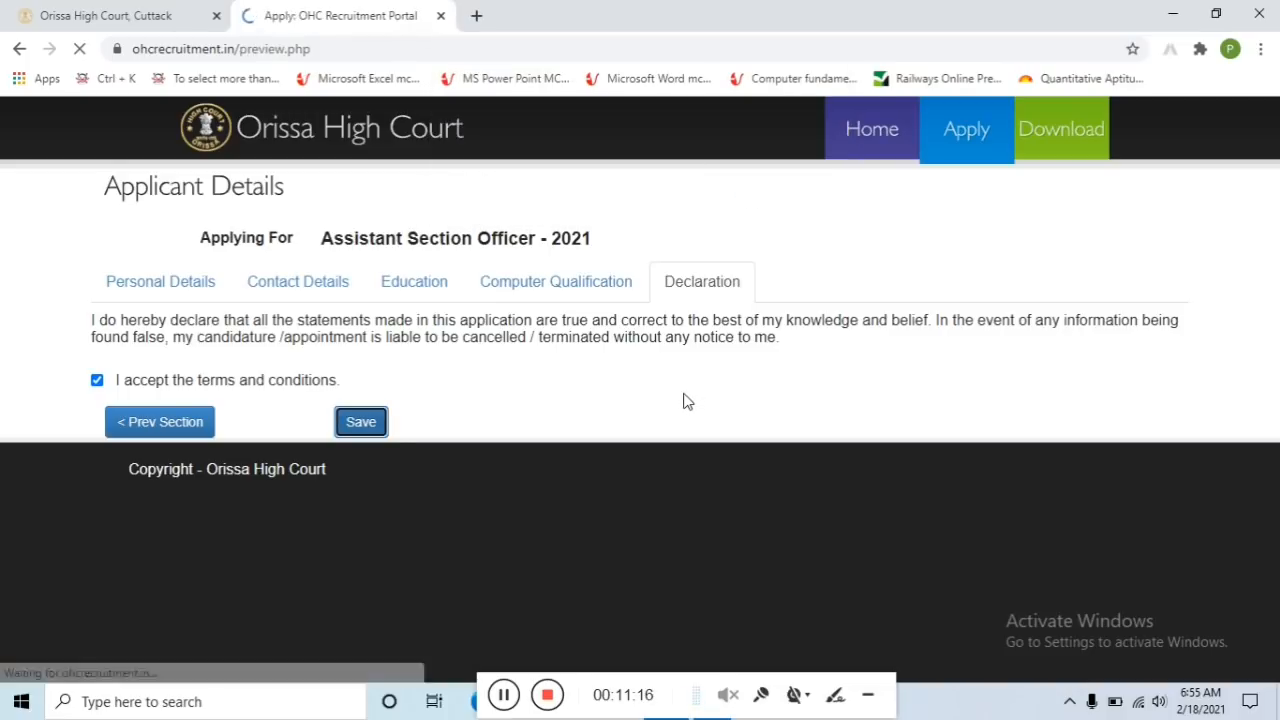
Check the entered details on the preview page and confirm with Save / Update
scroll(599, 375, "down", 15)
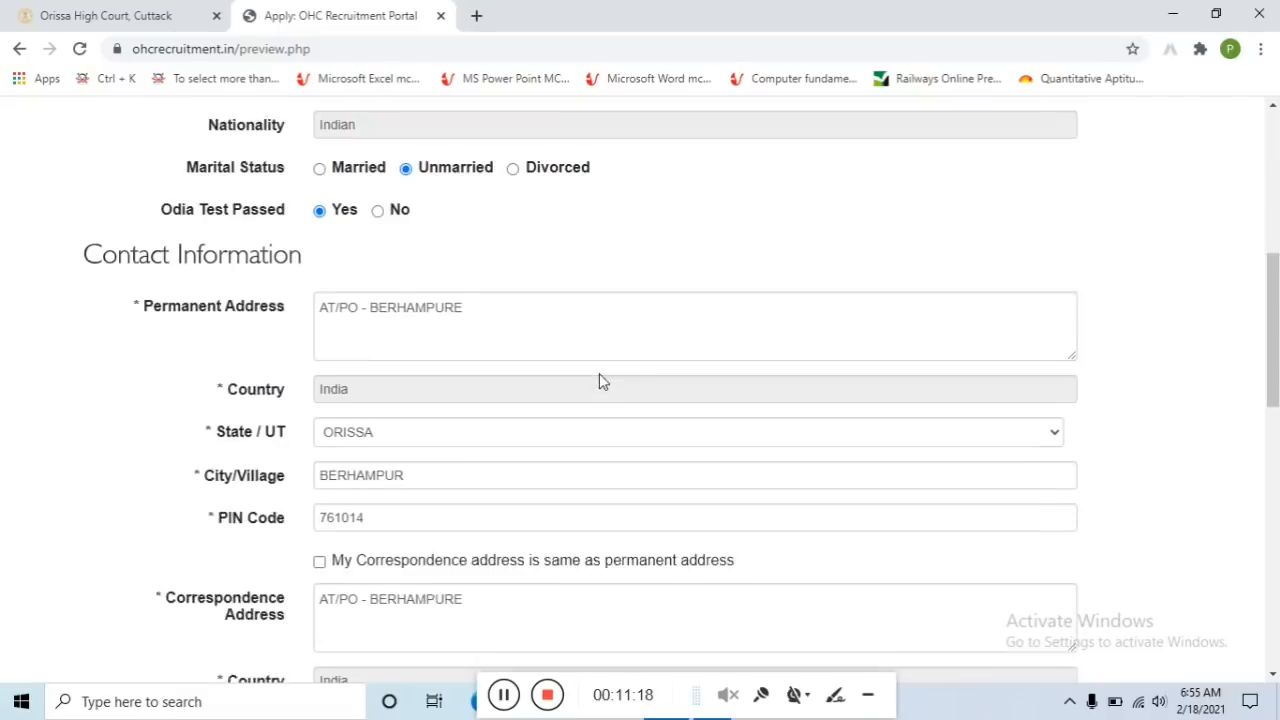
scroll(600, 384, "down", 2)
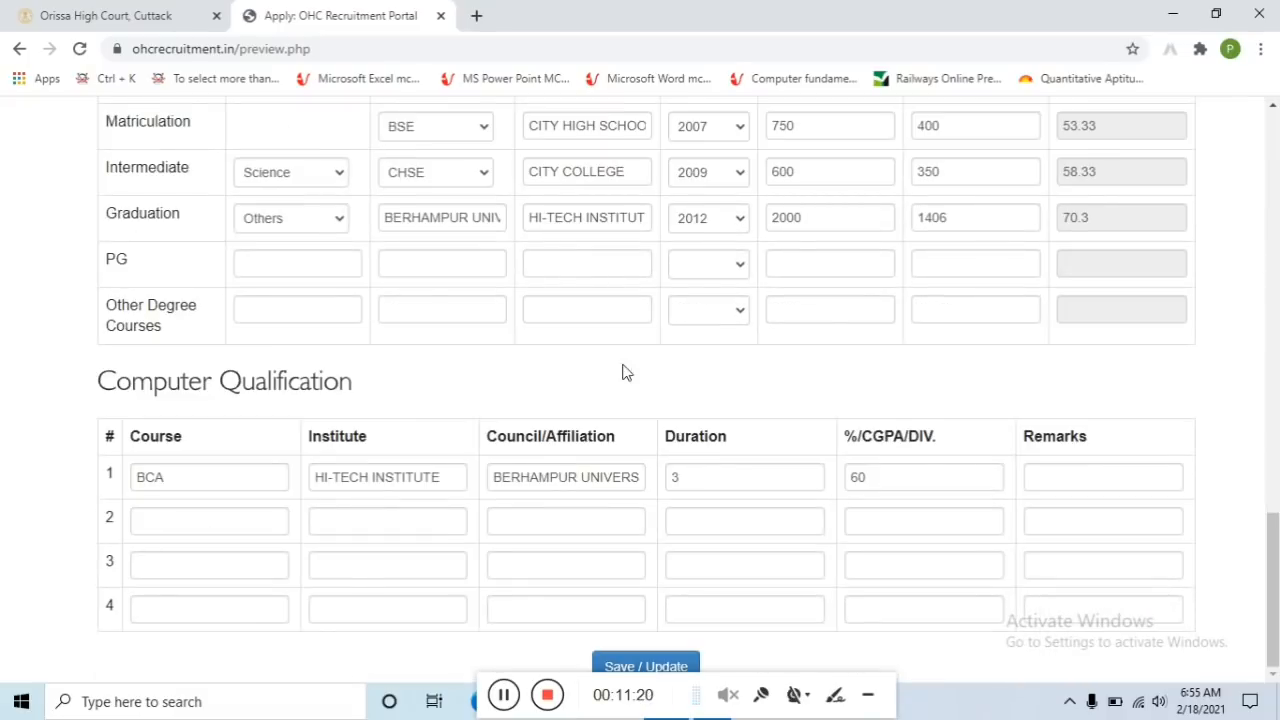
scroll(1200, 290, "up", 15)
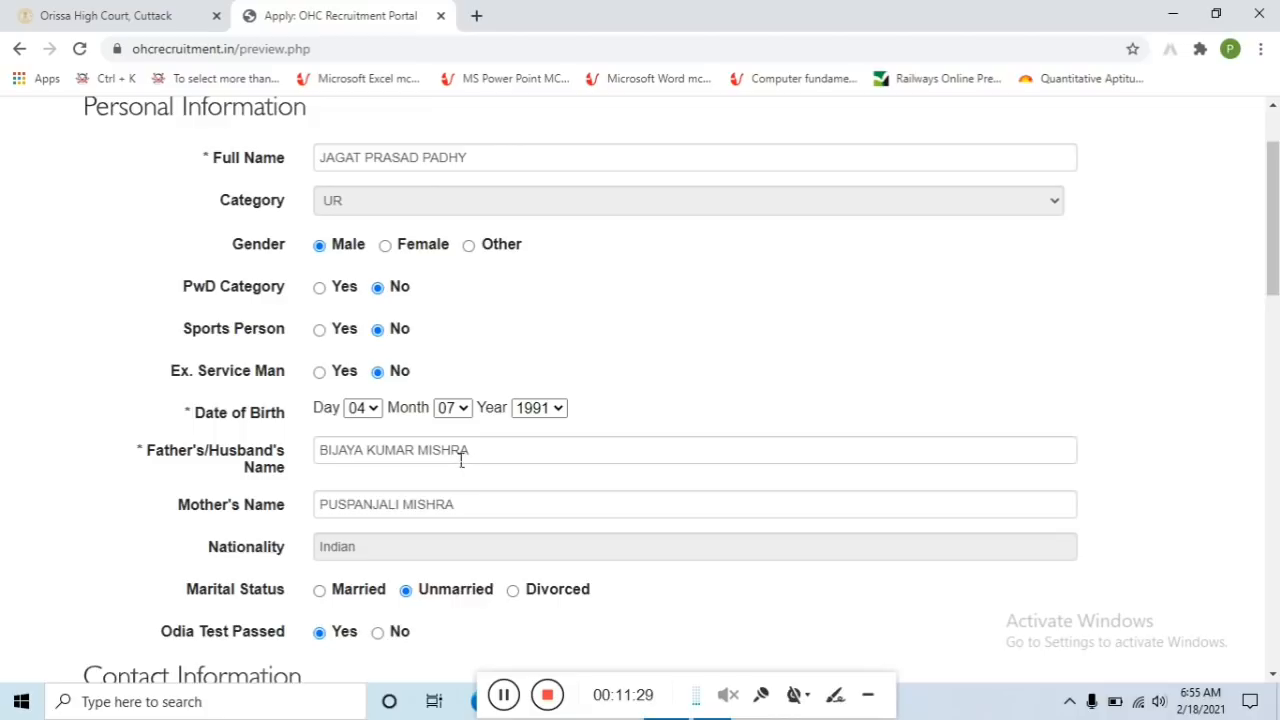
scroll(520, 420, "down", 4)
scroll(534, 412, "up", 3)
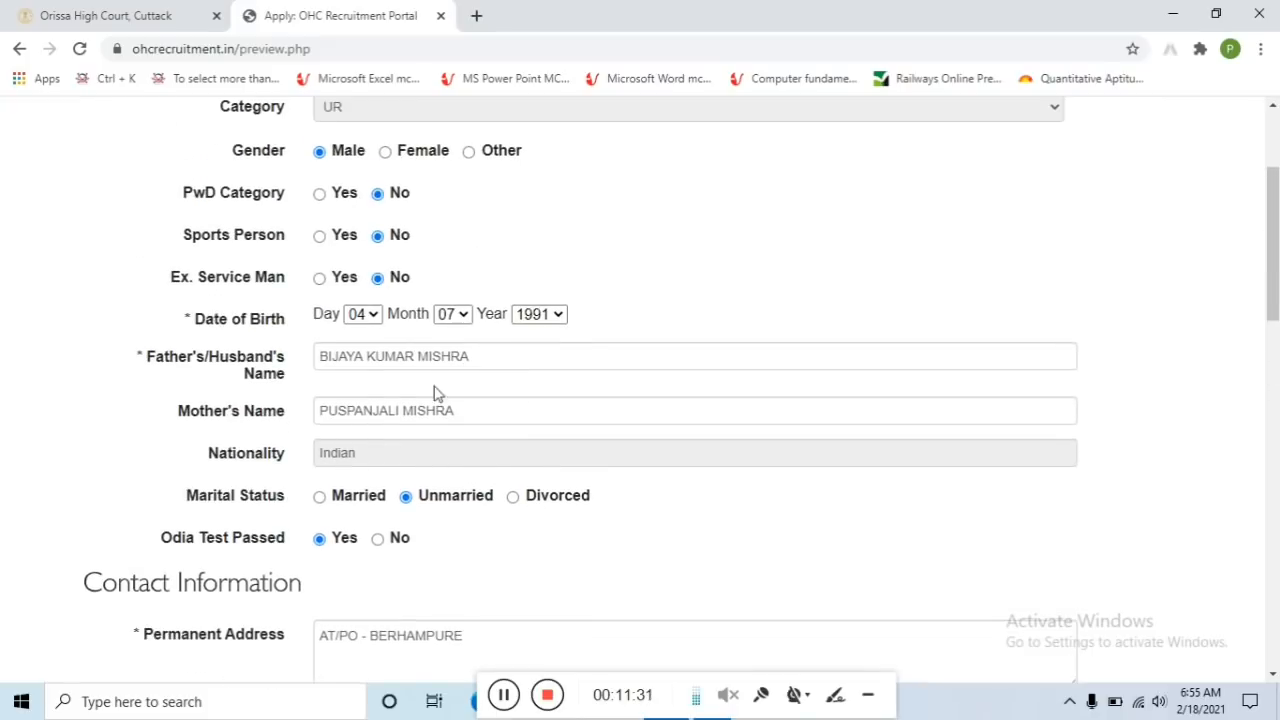
scroll(466, 325, "up", 2)
scroll(466, 325, "down", 15)
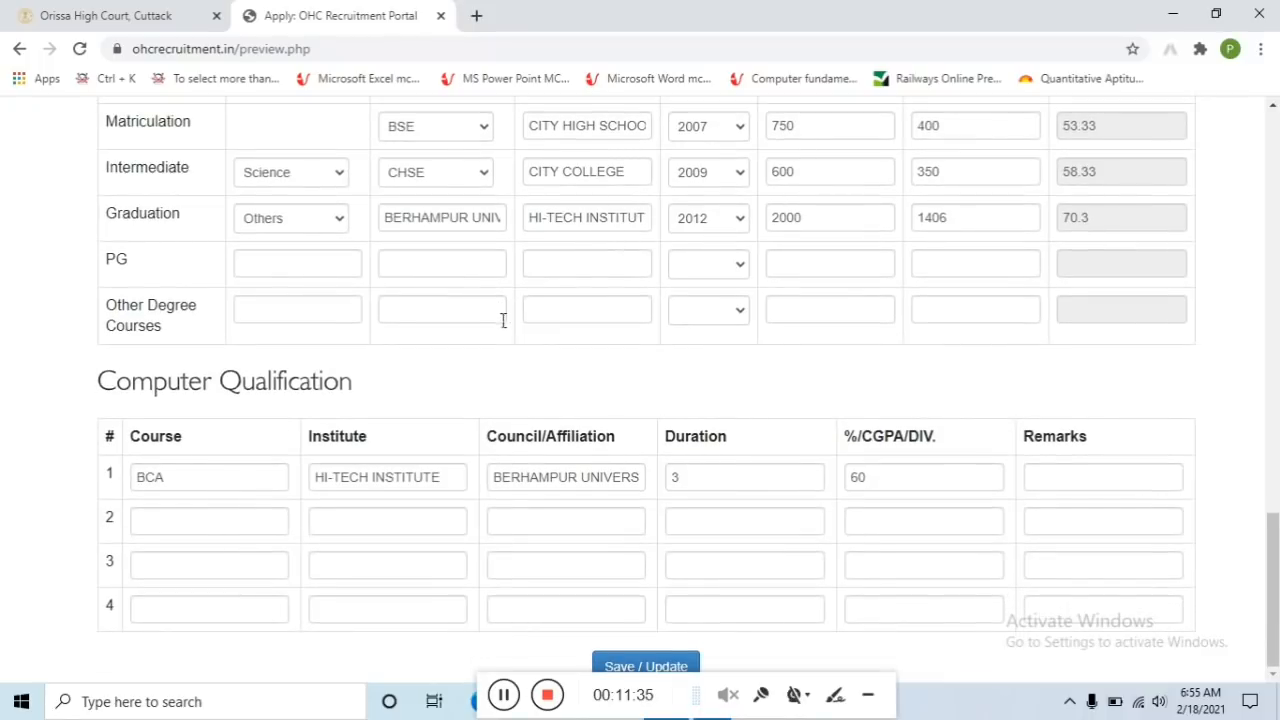
left_click(658, 666)
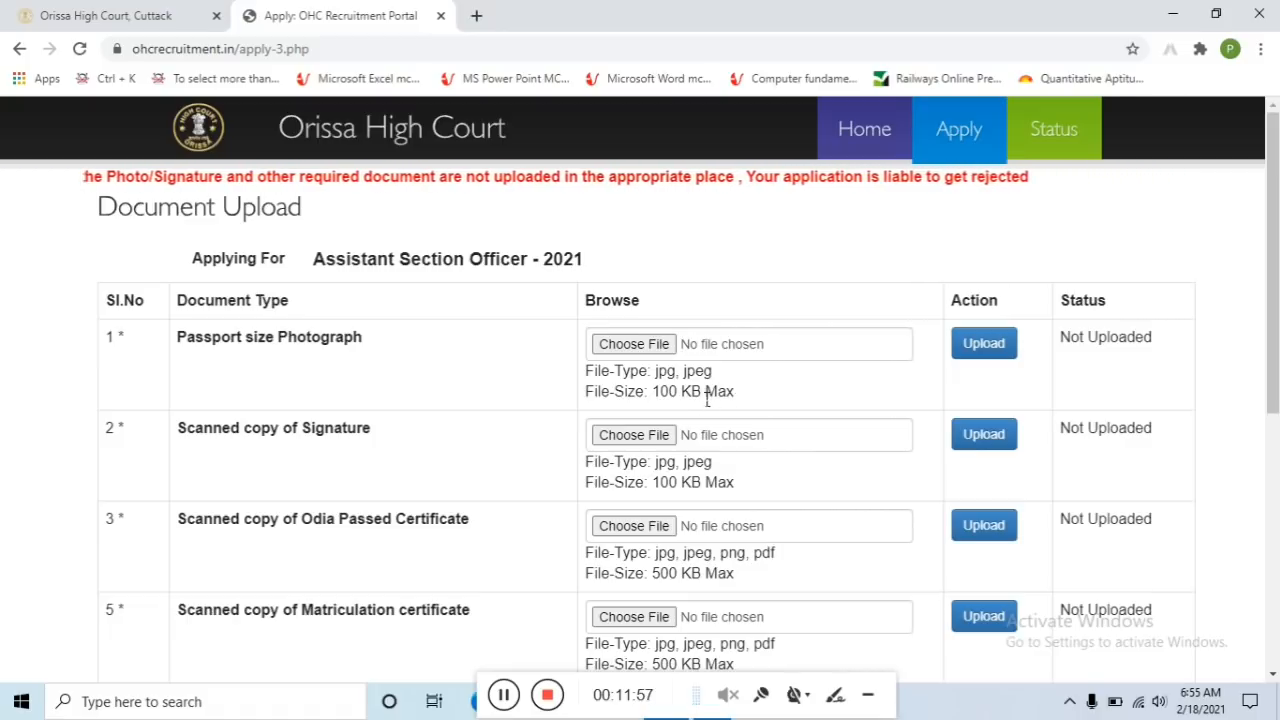
Scroll through the signature and certificate upload list, all marked Not Uploaded
scroll(309, 417, "down", 2)
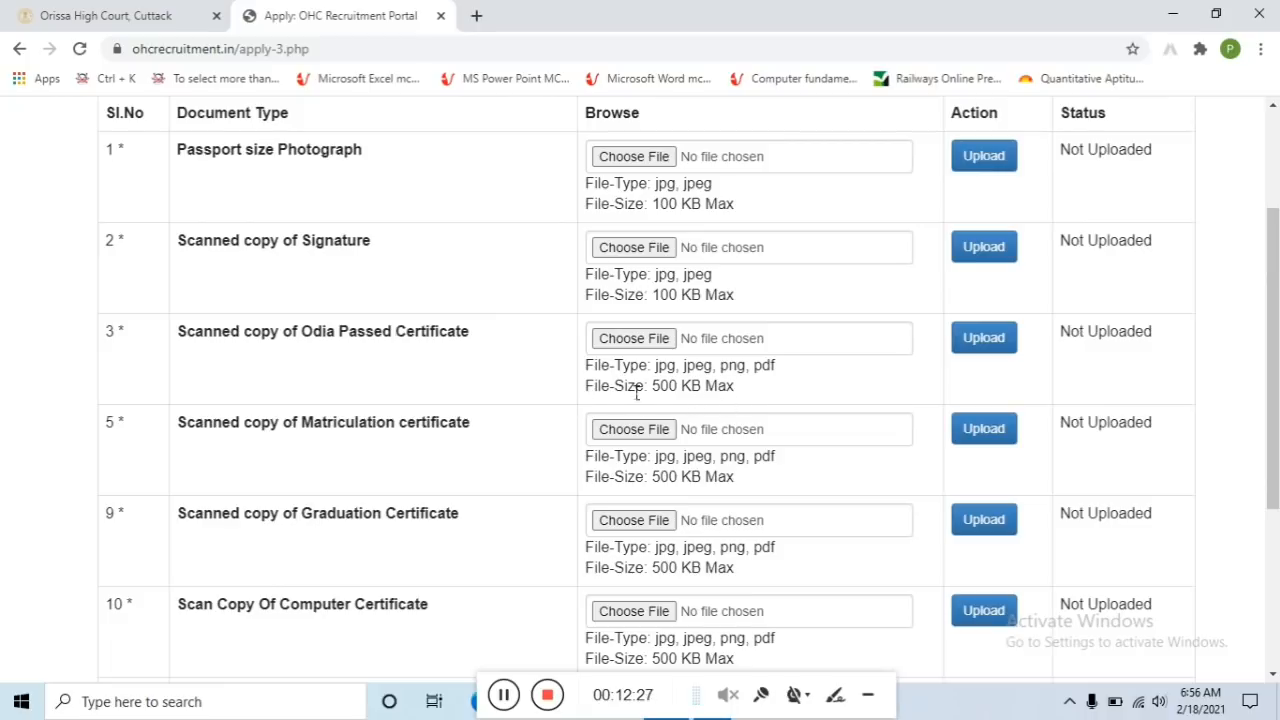
scroll(448, 382, "down", 1)
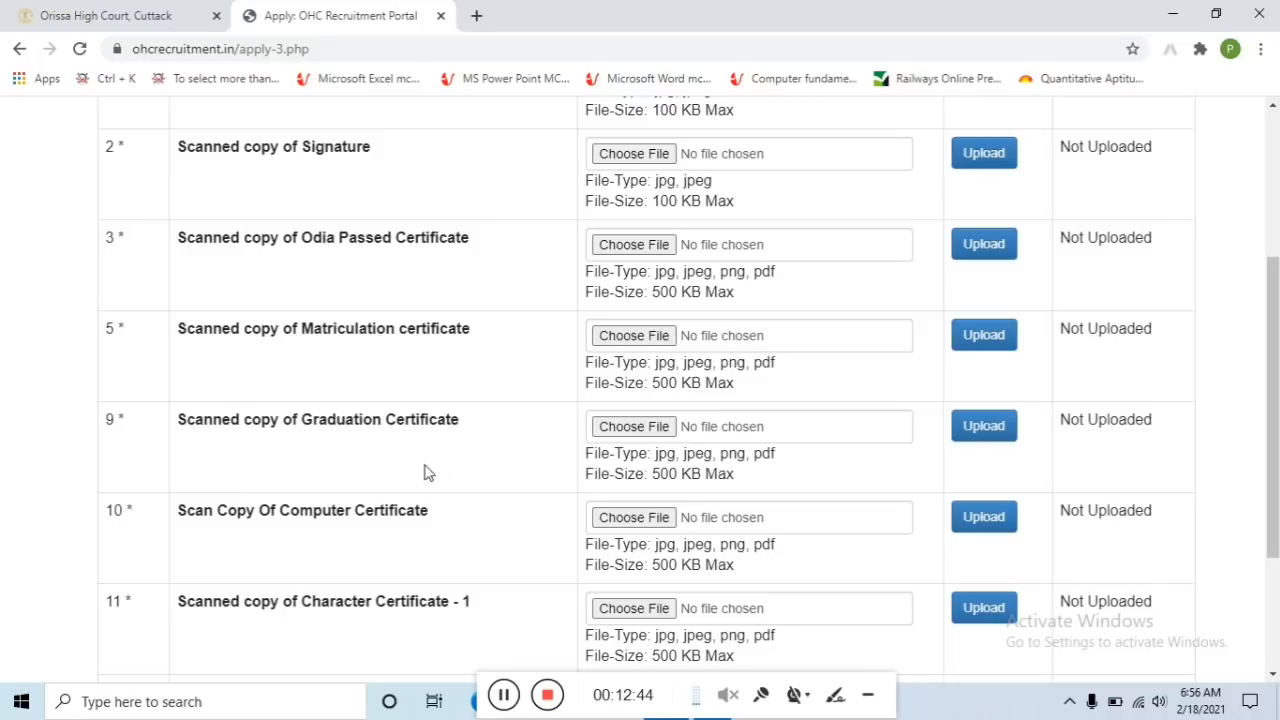
scroll(445, 448, "down", 1)
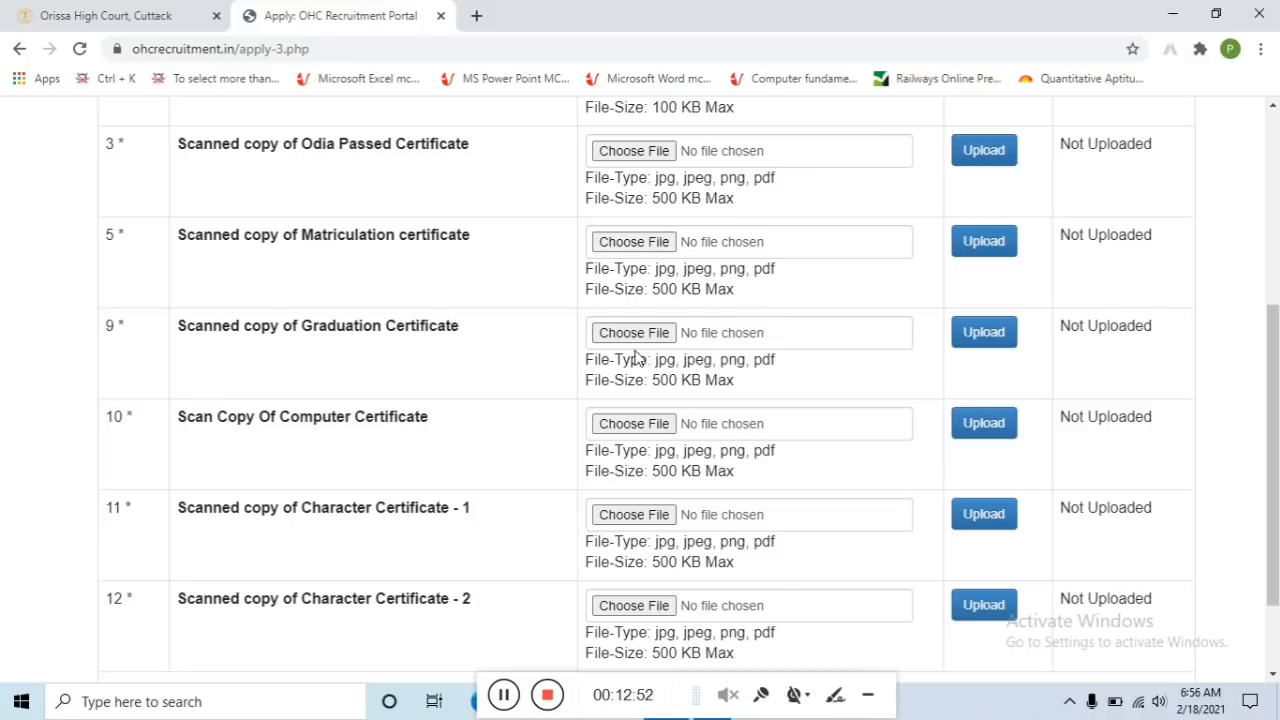
scroll(430, 405, "down", 1)
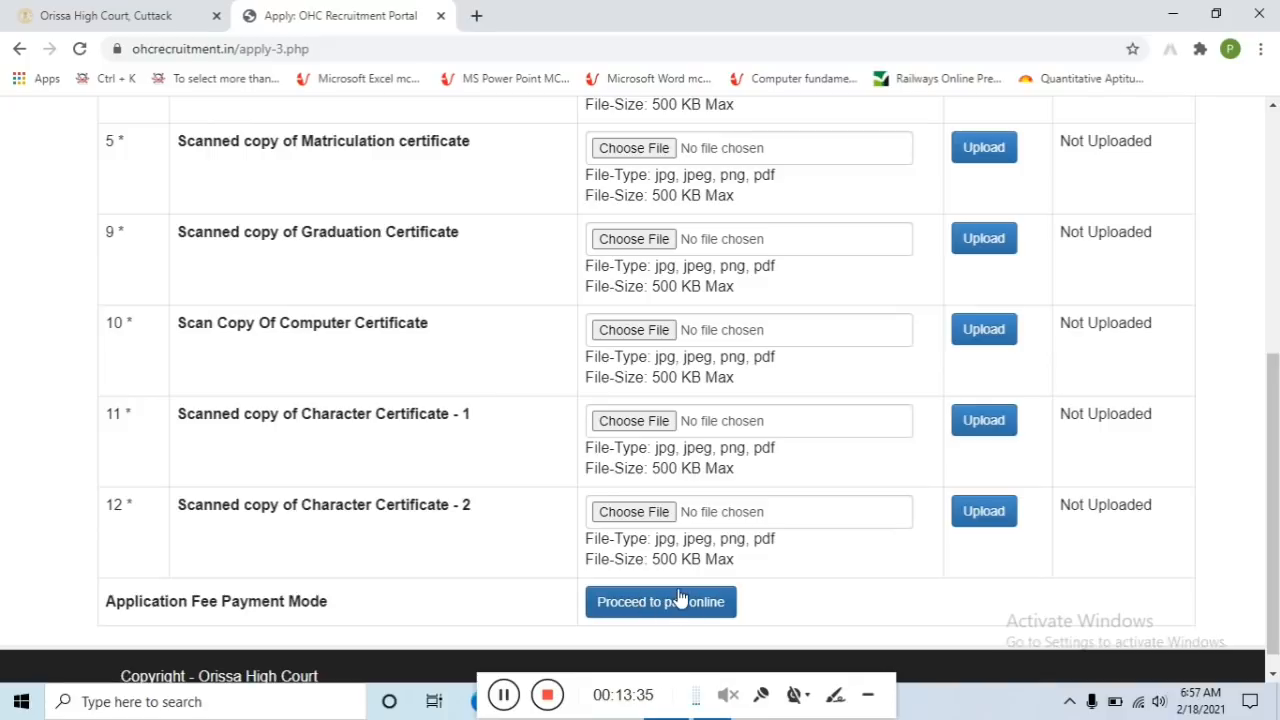
left_click(505, 695)
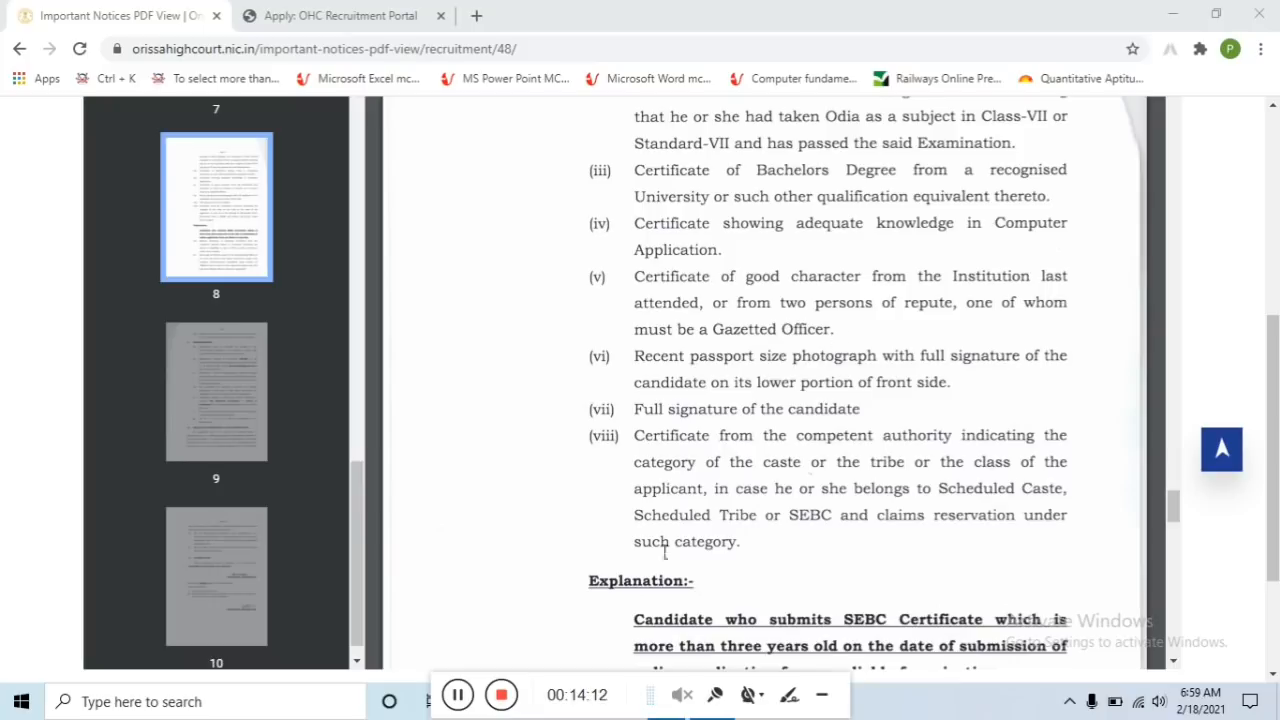
Open the blank 2_CharacterCertificate.pdf in Acrobat Reader
left_click(457, 694)
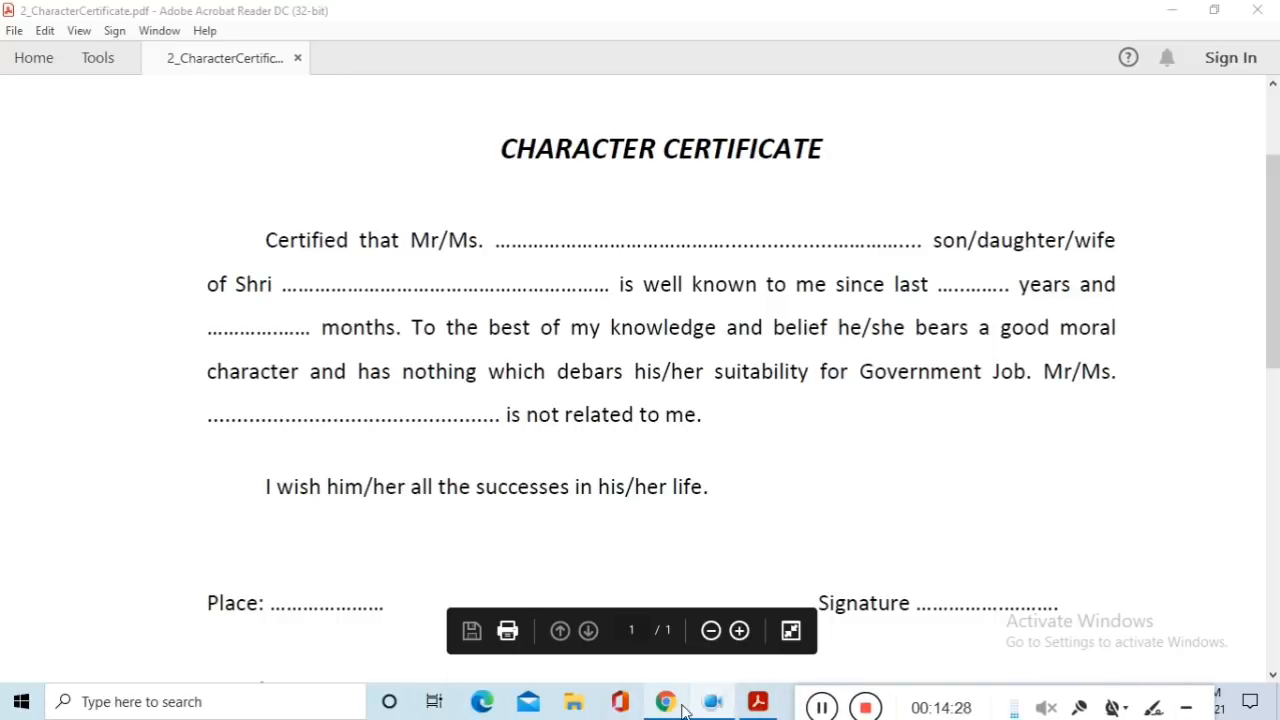
Compare the Character Certificate form with the portal, ending on the Document Upload tab
left_click(669, 705)
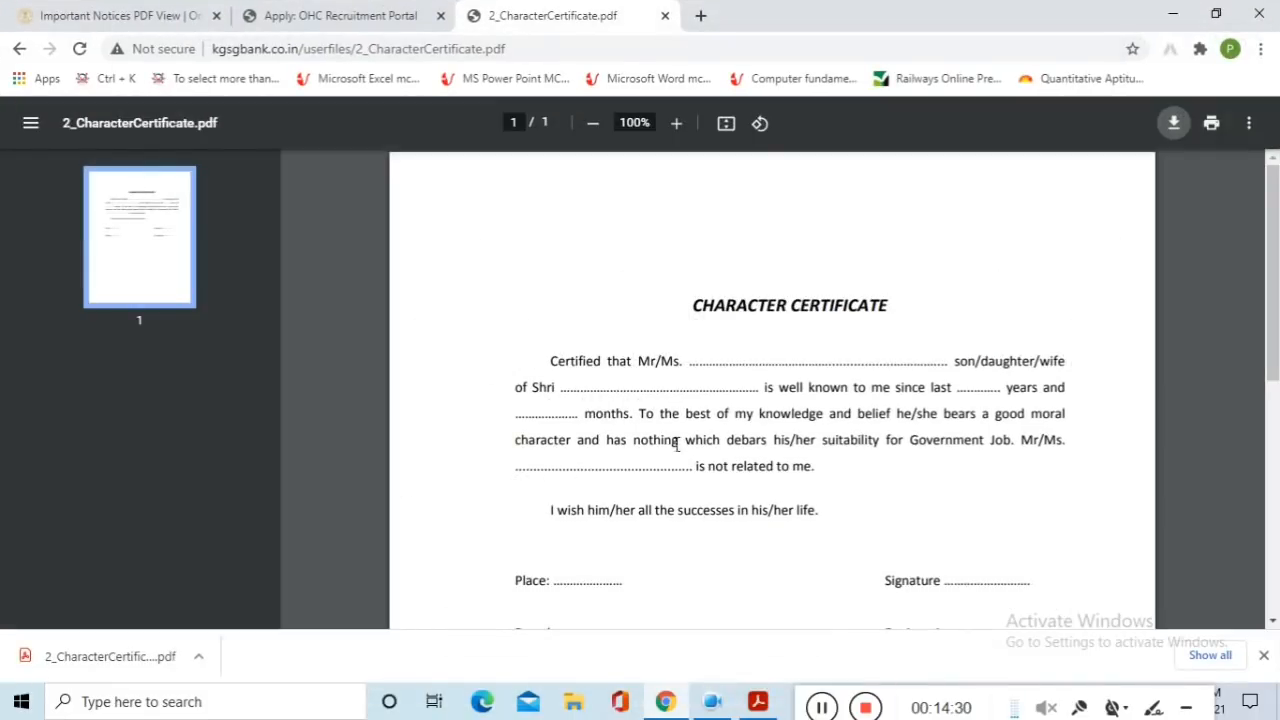
left_click(390, 16)
scroll(714, 451, "down", 7)
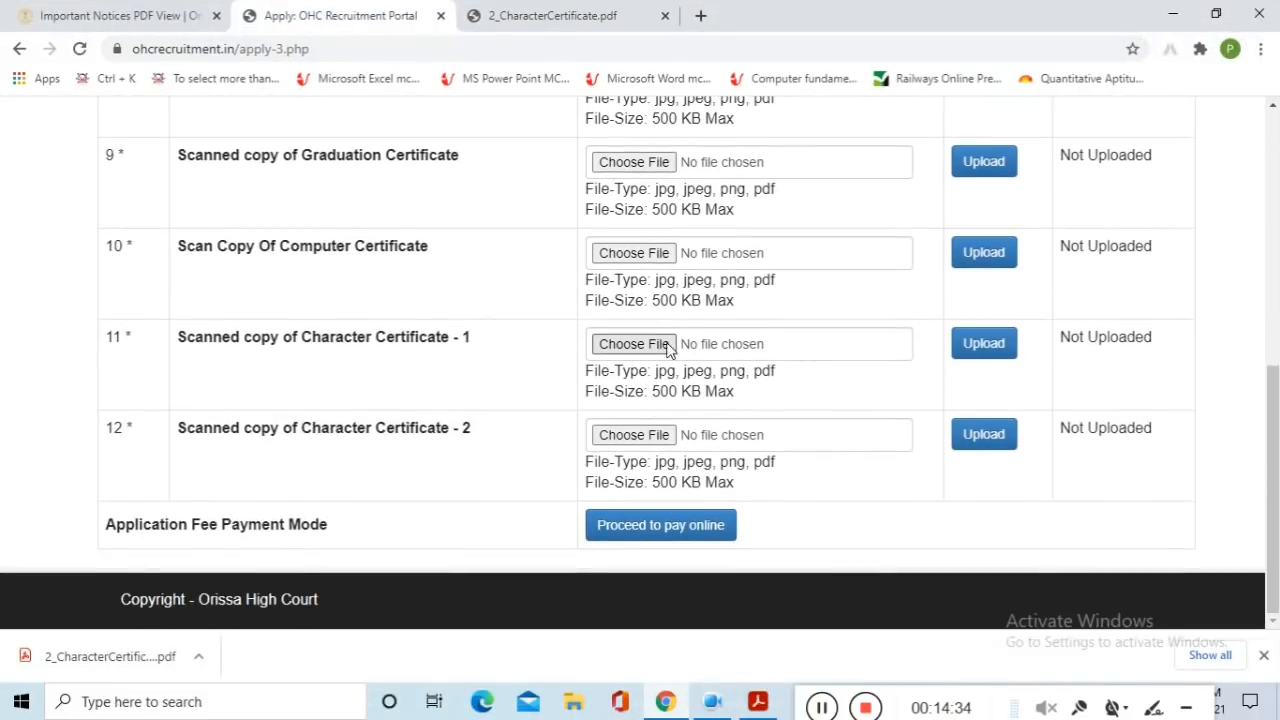
left_click(760, 702)
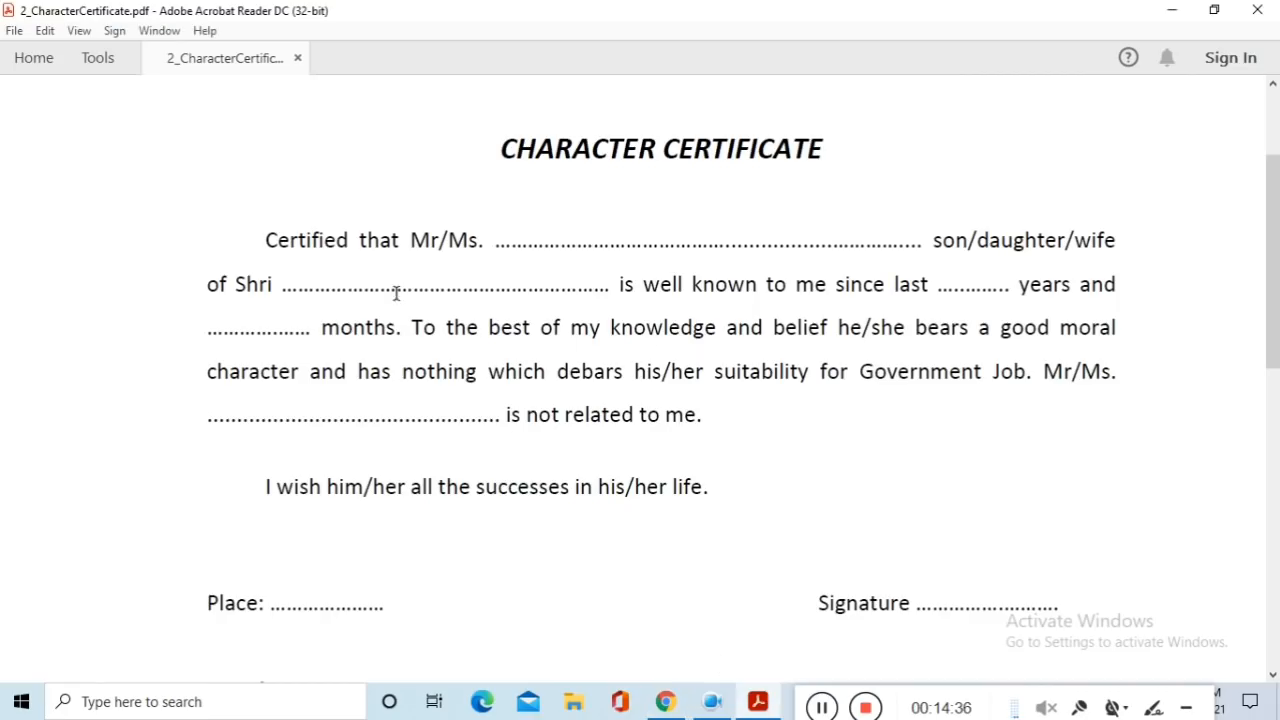
left_click(665, 701)
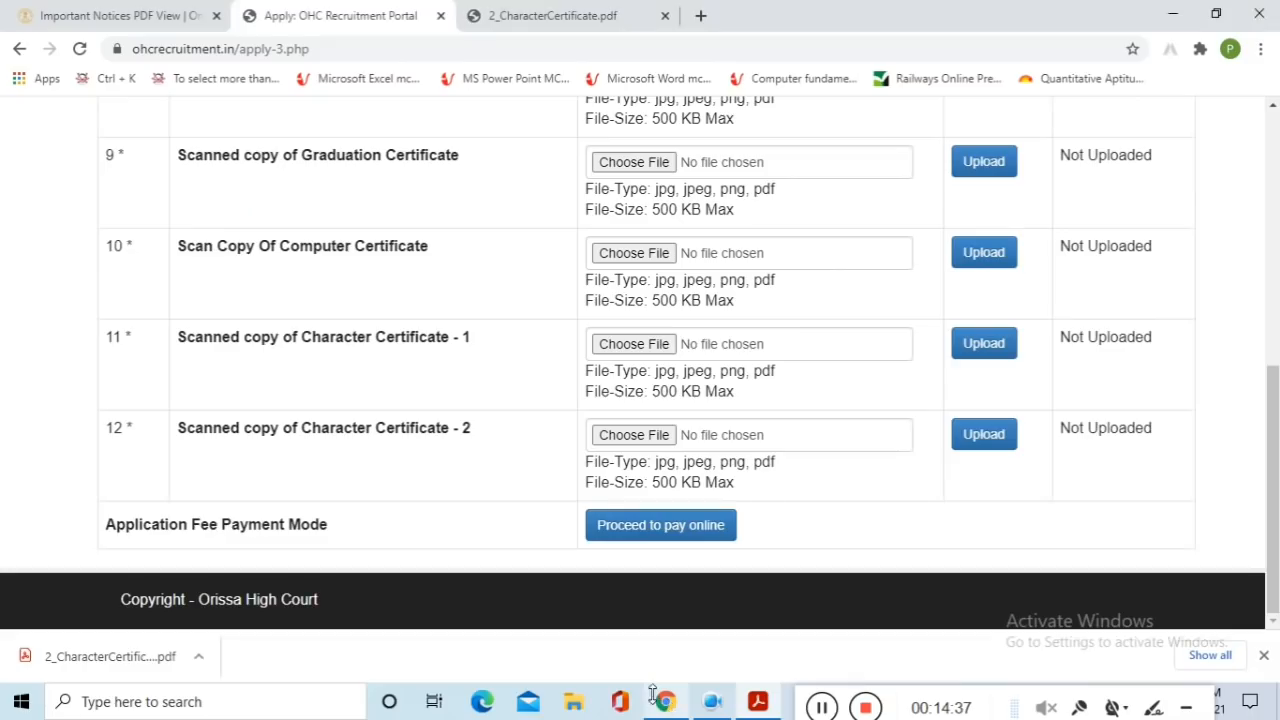